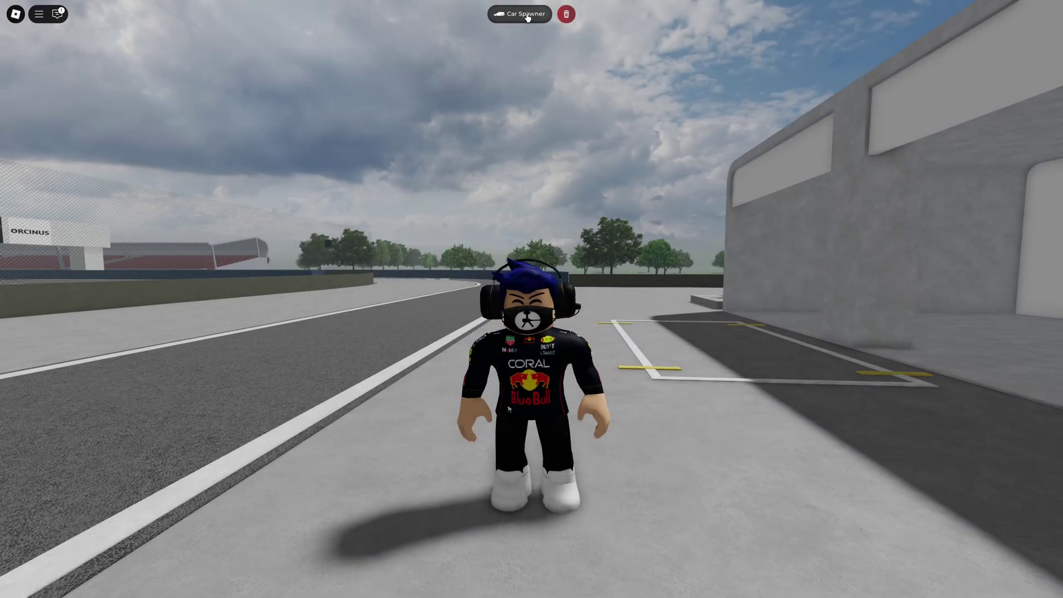
Step: Spawn the Cybertruck with the car spawner, get in and drive it forward along the pit lane
click(524, 14)
right_drag(878, 278, 878, 277)
scroll(388, 274, down, 3)
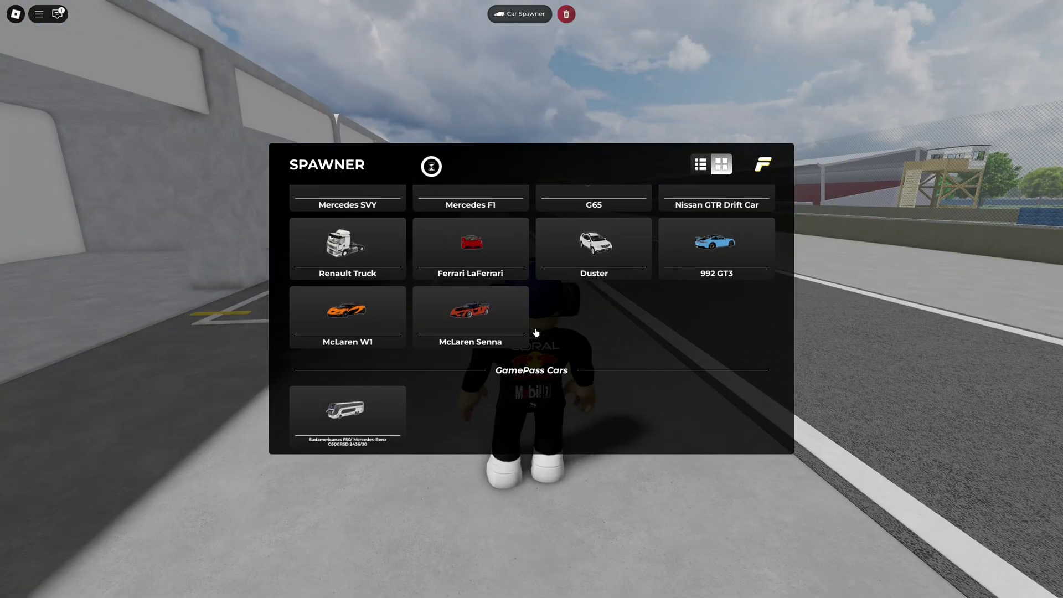
scroll(442, 406, up, 3)
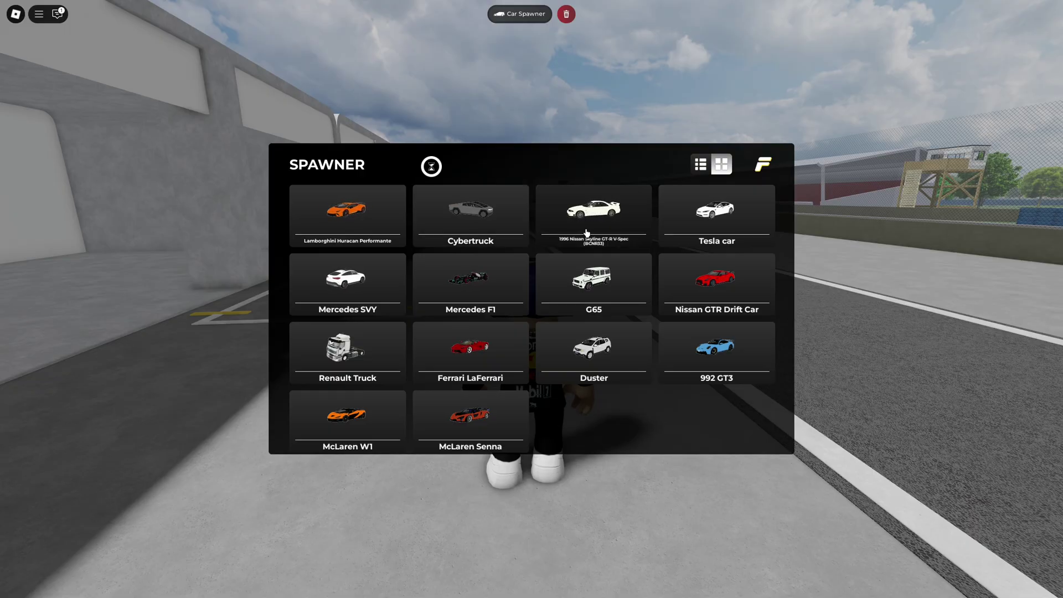
click(487, 233)
right_drag(735, 237, 735, 237)
key(d)
key(f)
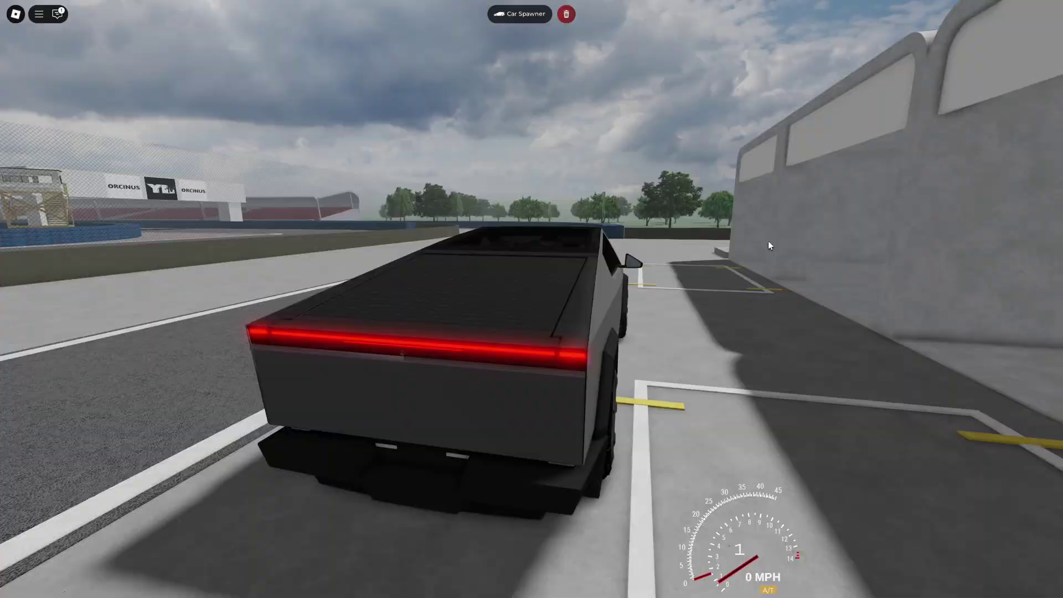
key(w)
key(a)
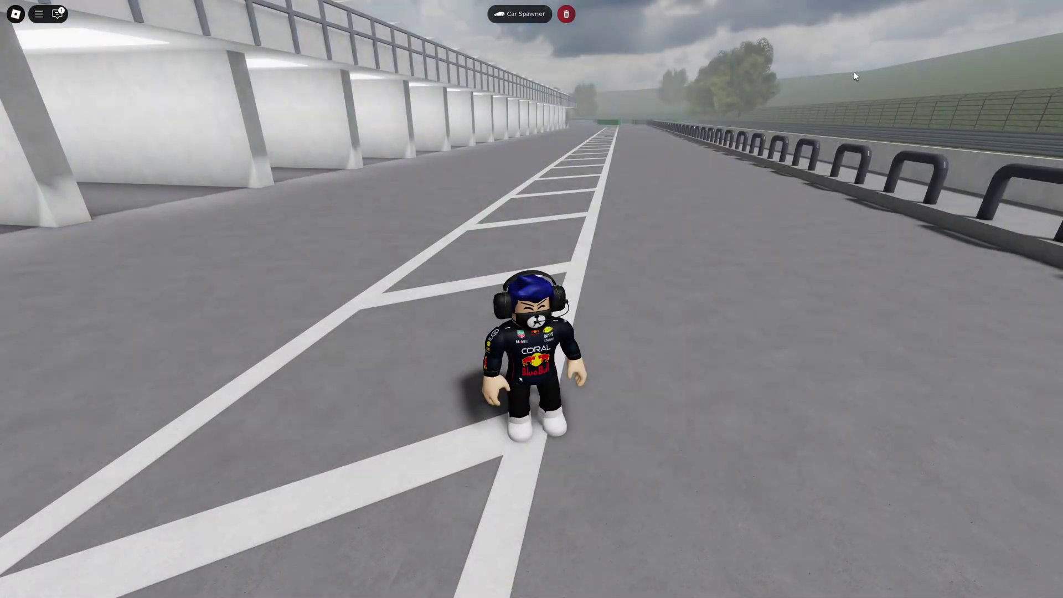
Step: Spawn the McLaren Senna from the Supercars category and get into the driver's seat
click(533, 13)
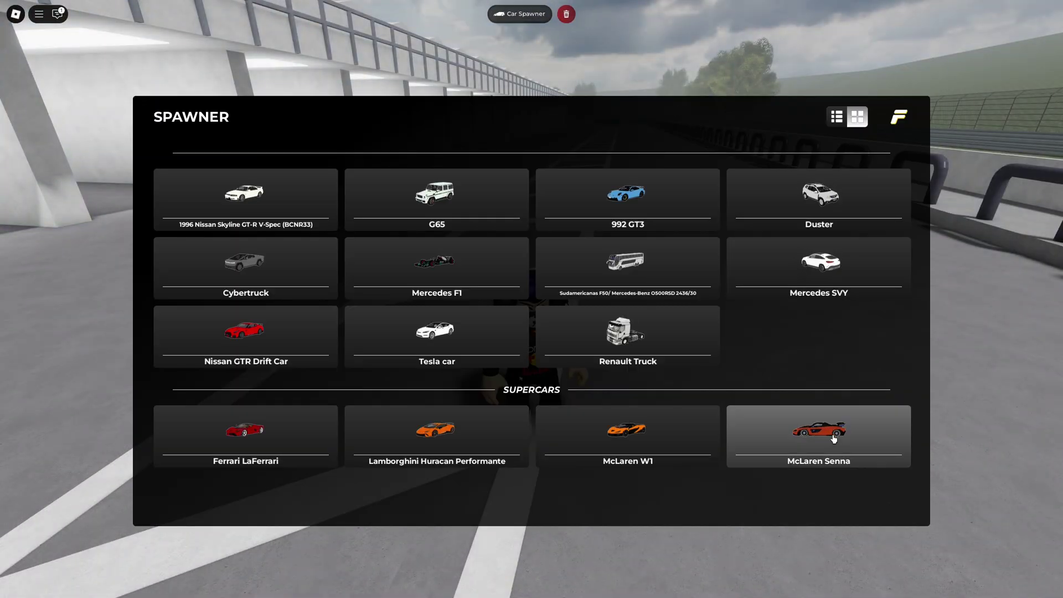
click(819, 430)
right_drag(775, 299, 831, 340)
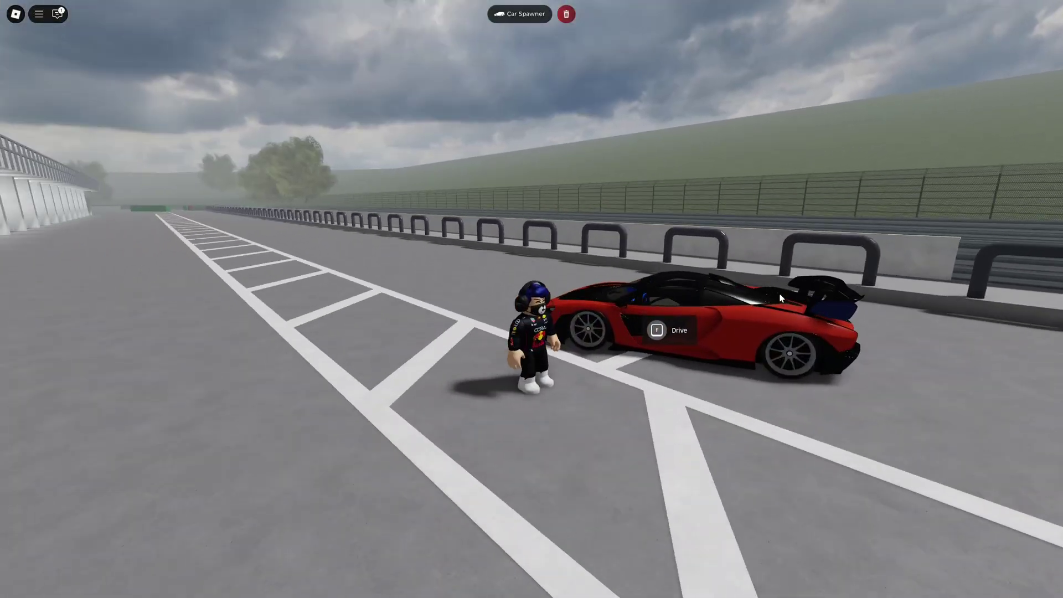
key(f)
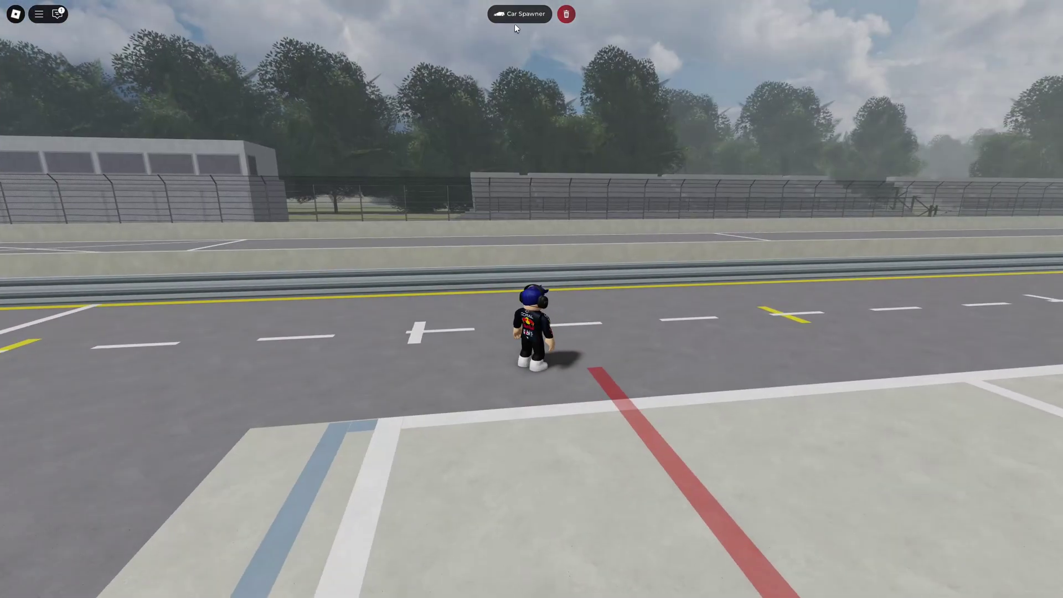
Step: Spawn the 1996 Nissan Skyline GT-R V-Spec (BCNR33) from the Classics category
click(518, 14)
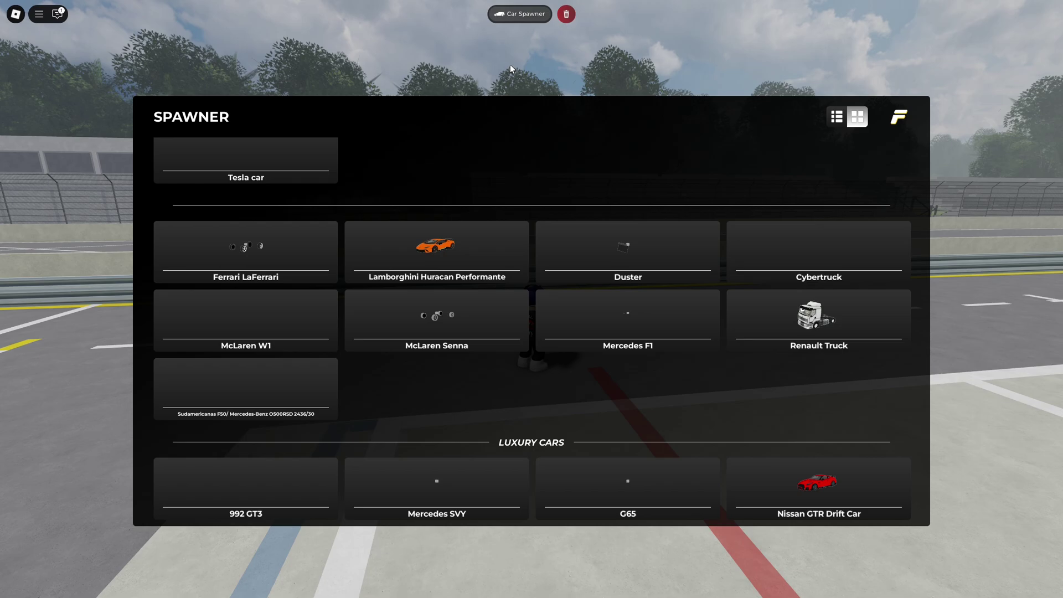
scroll(313, 437, up, 5)
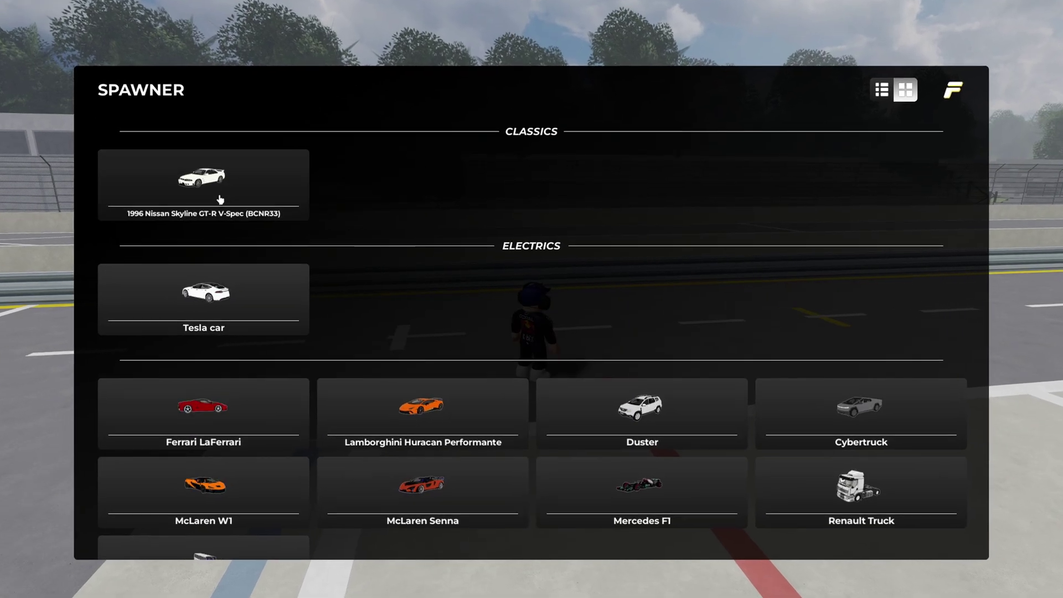
click(216, 205)
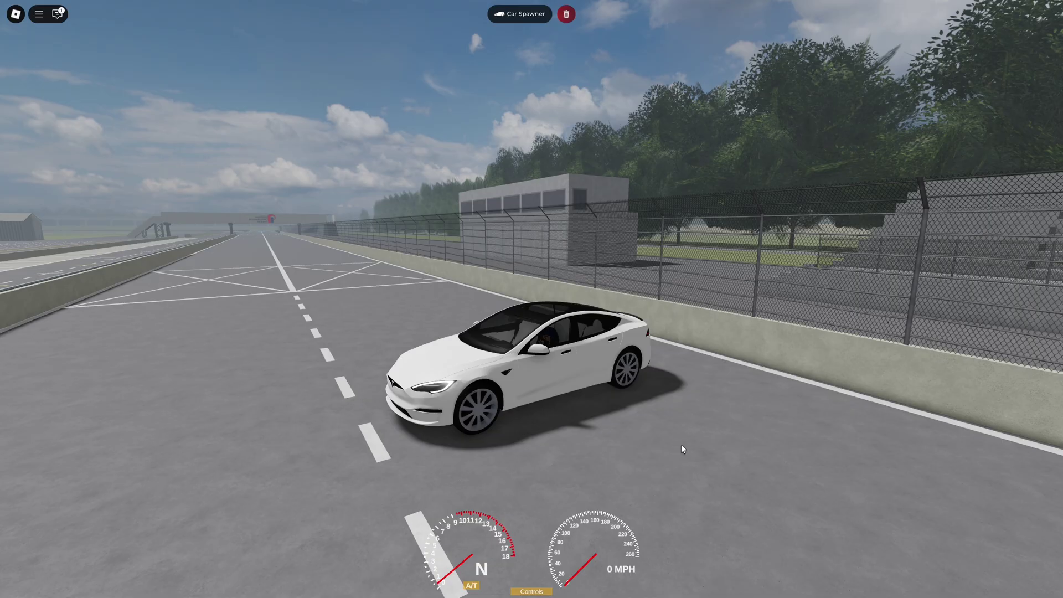
Step: Get out of the Tesla and spawn the Lamborghini Huracan Performante
key(space)
key(s)
click(519, 16)
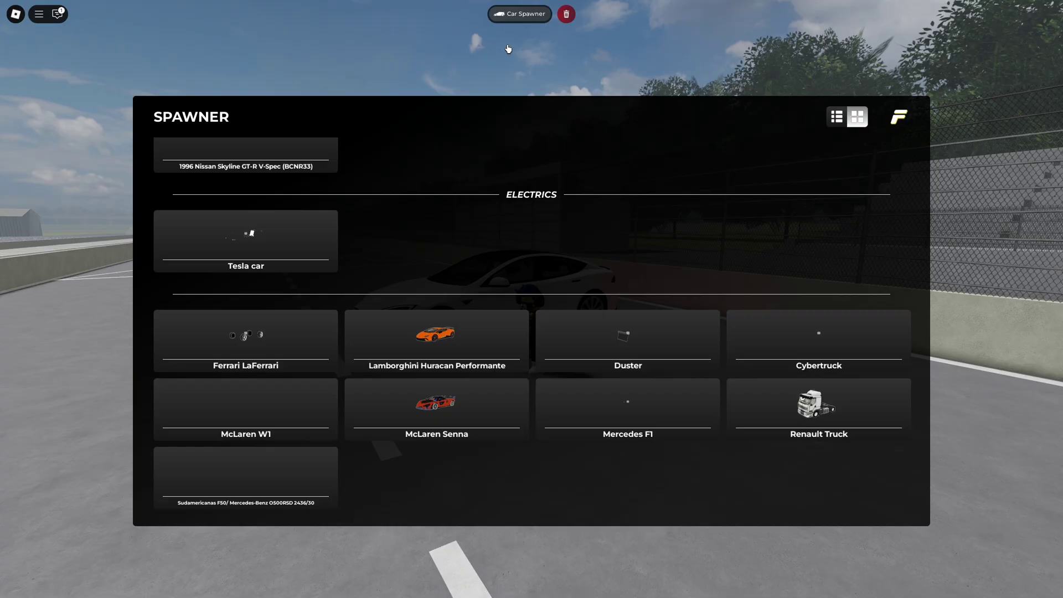
click(419, 350)
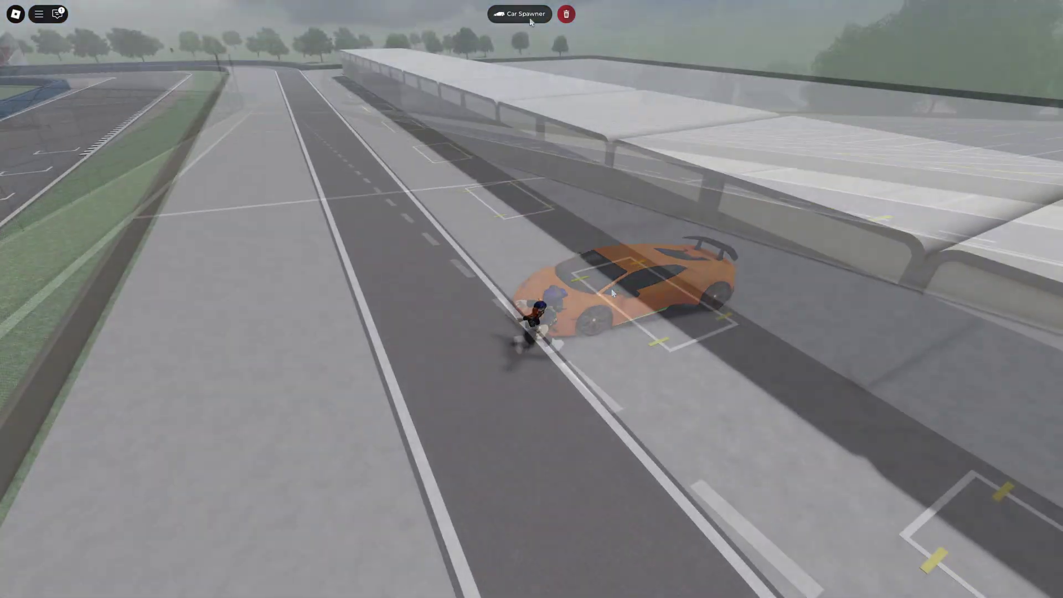
Step: Spawn the McLaren W1 and drive it along the circuit past the red and white kerb
click(520, 13)
scroll(388, 333, down, 3)
click(354, 438)
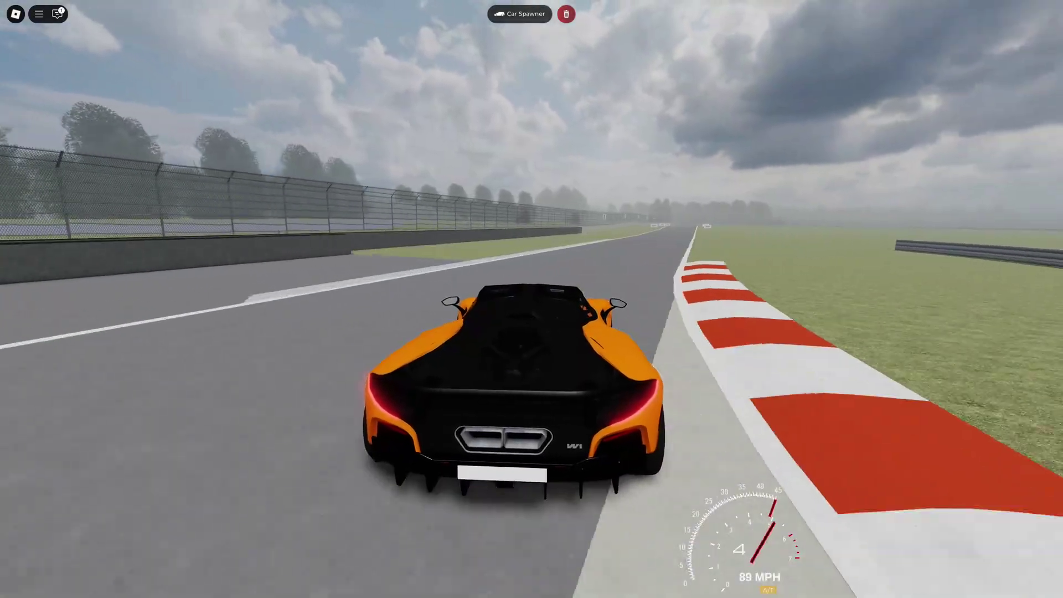
key(w)
key(d)
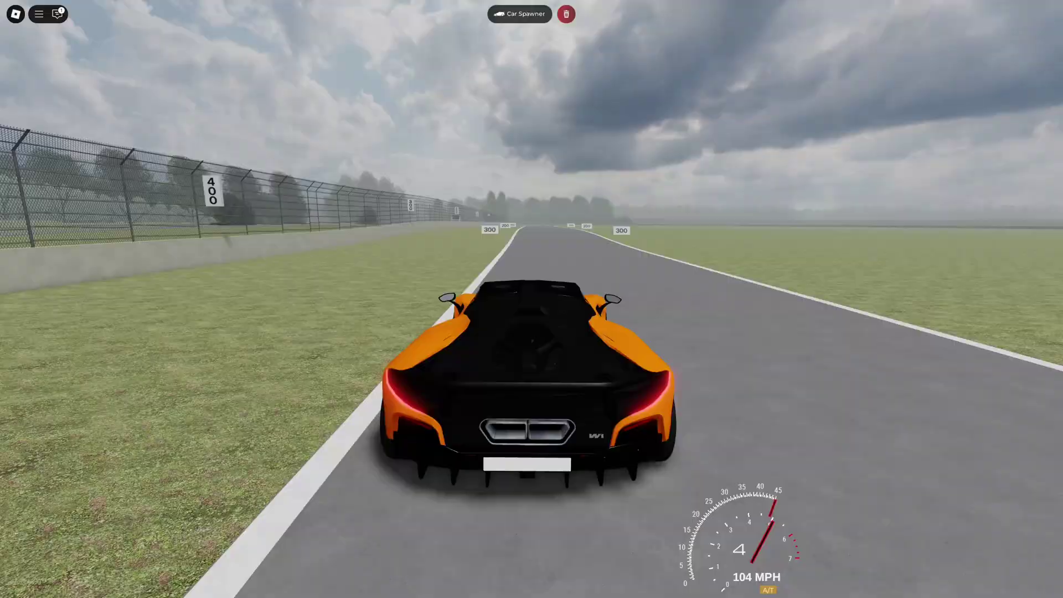
key(w)
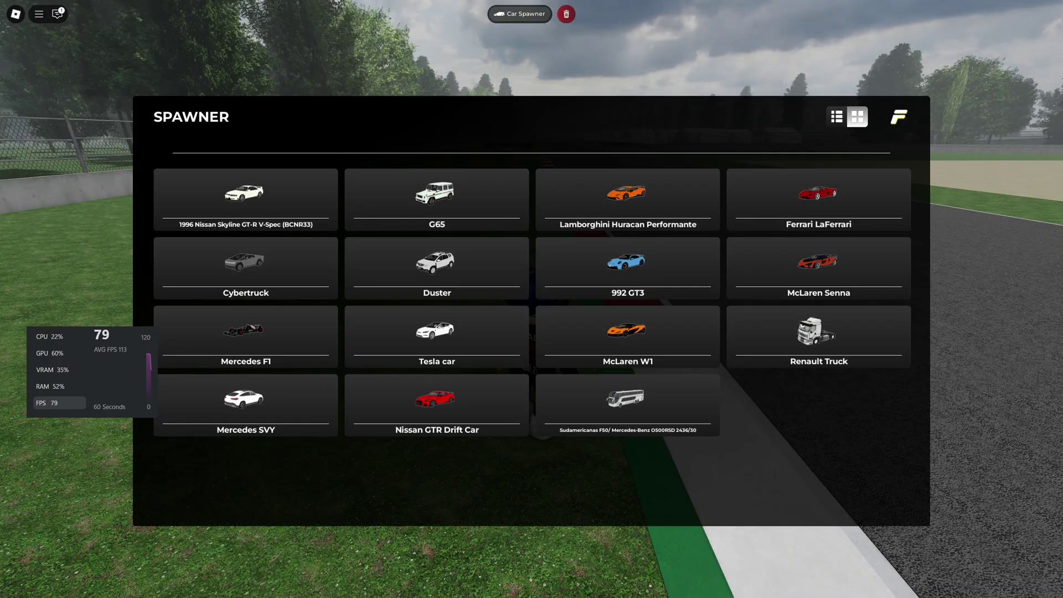
Step: Drive the Ferrari LaFerrari at speed down the straight, then brake and steer into the upcoming corner
key(d)
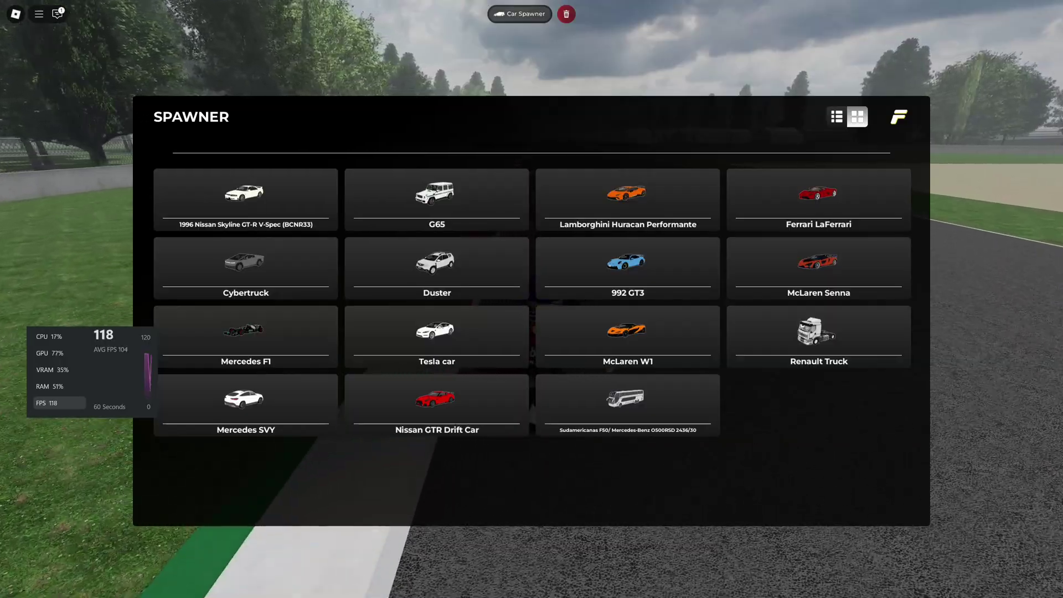
key(w)
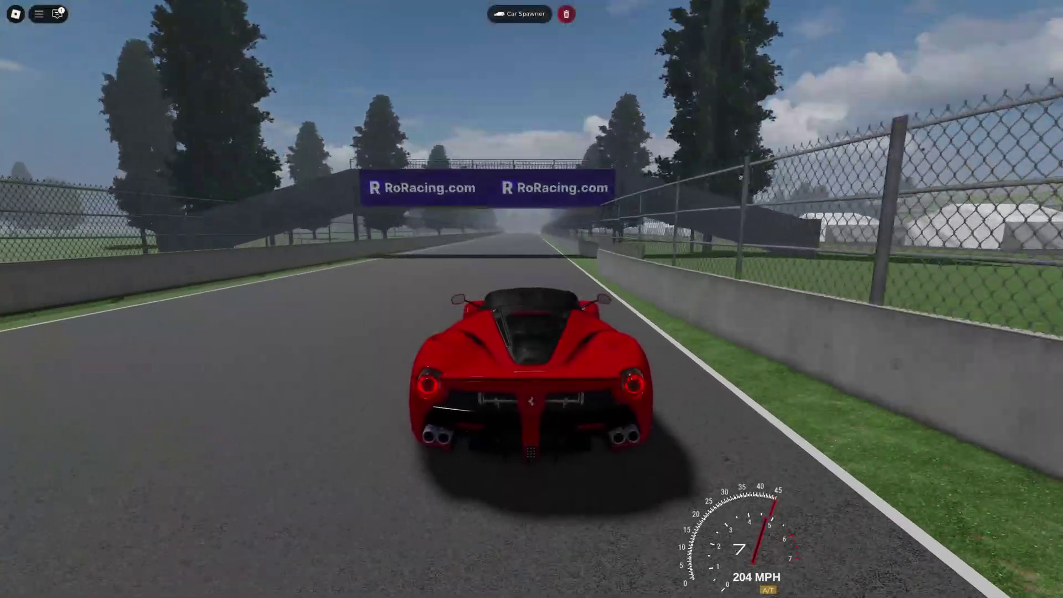
key(s)
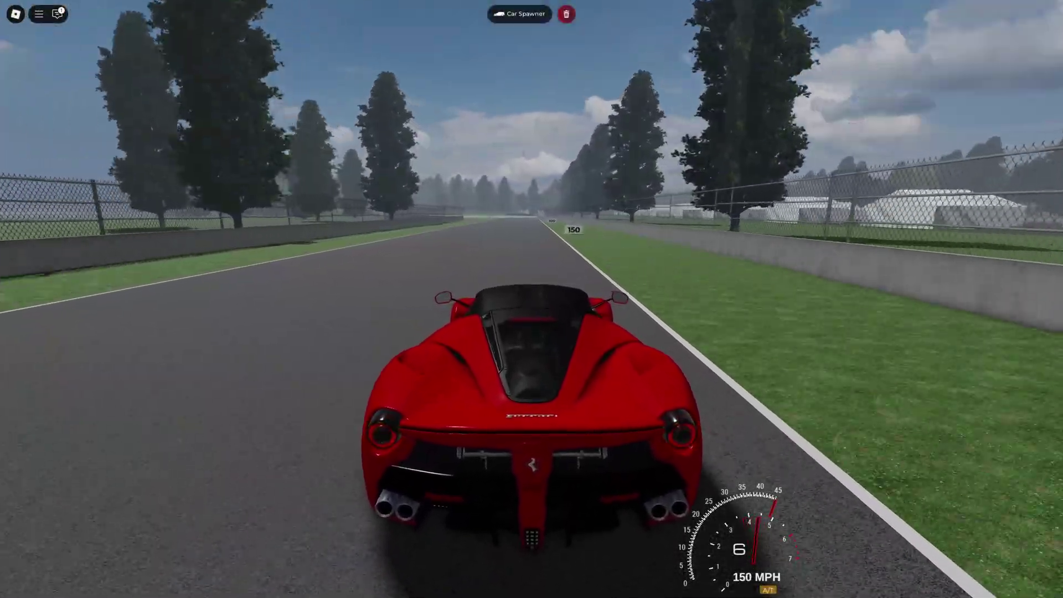
key(a)
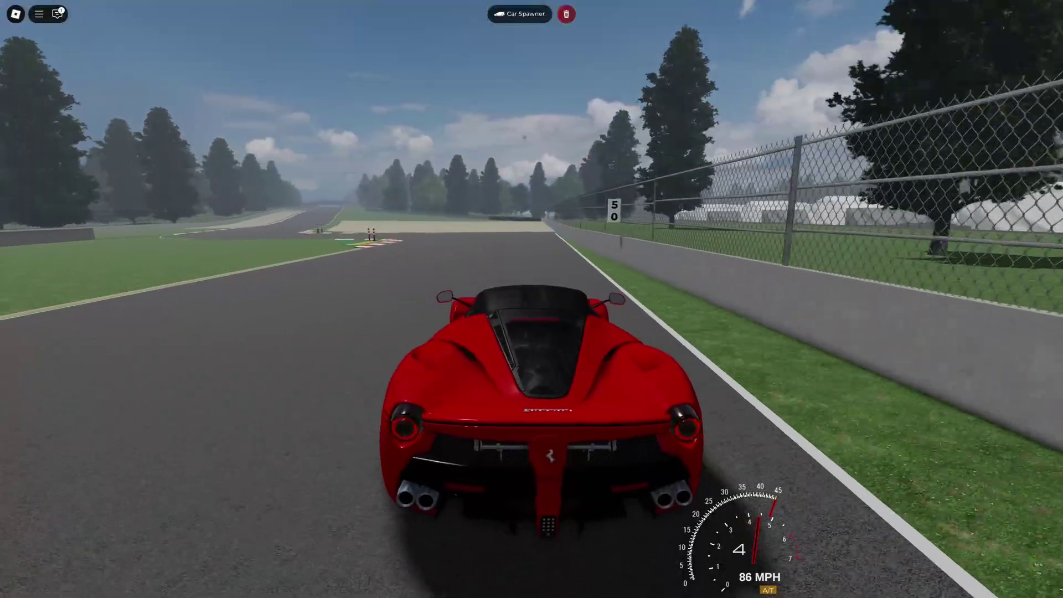
key(a)
key(d)
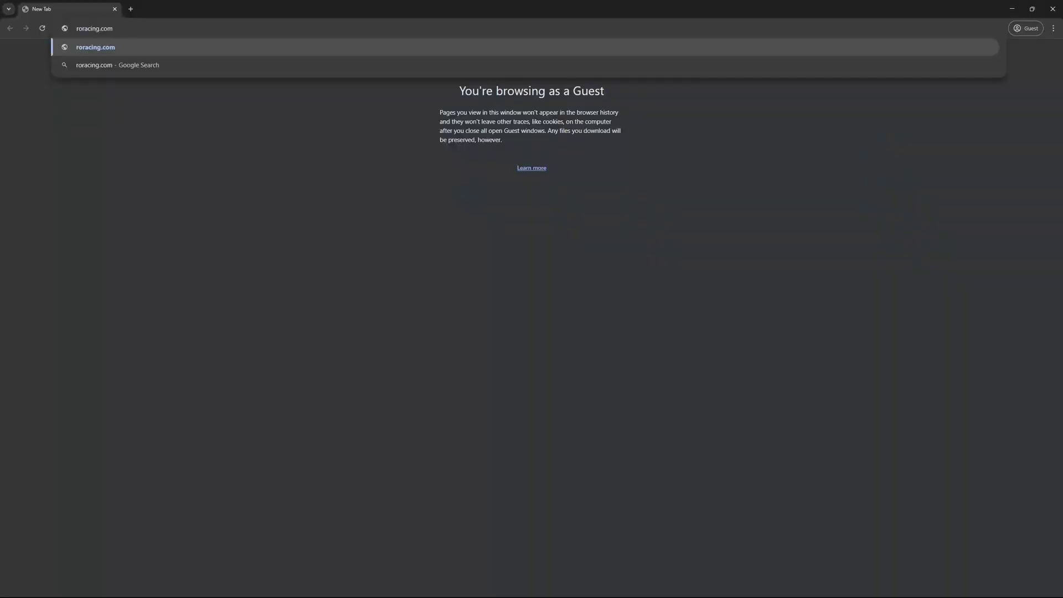
key(Return)
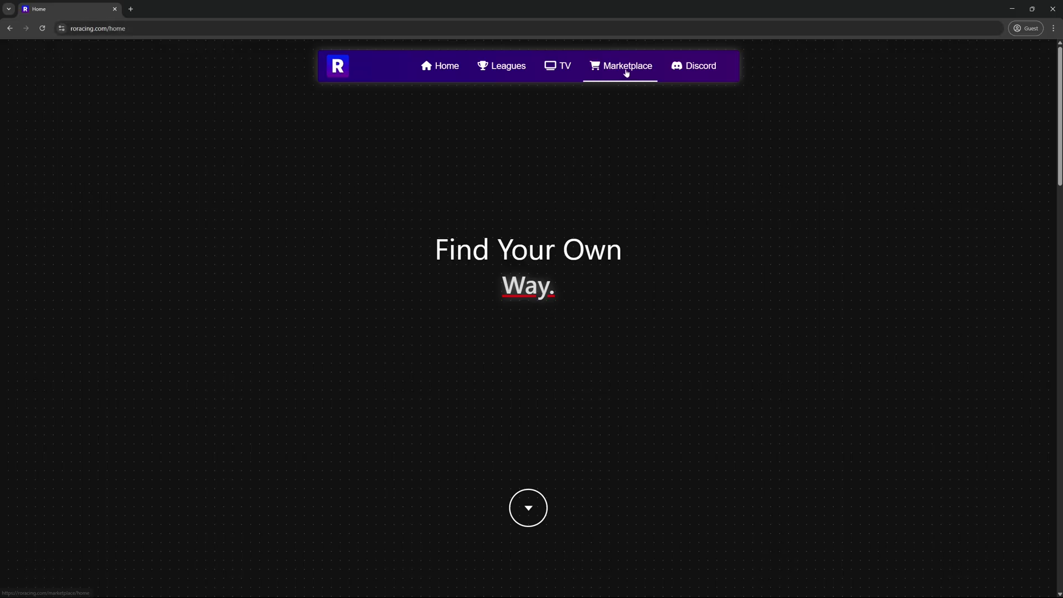
click(387, 204)
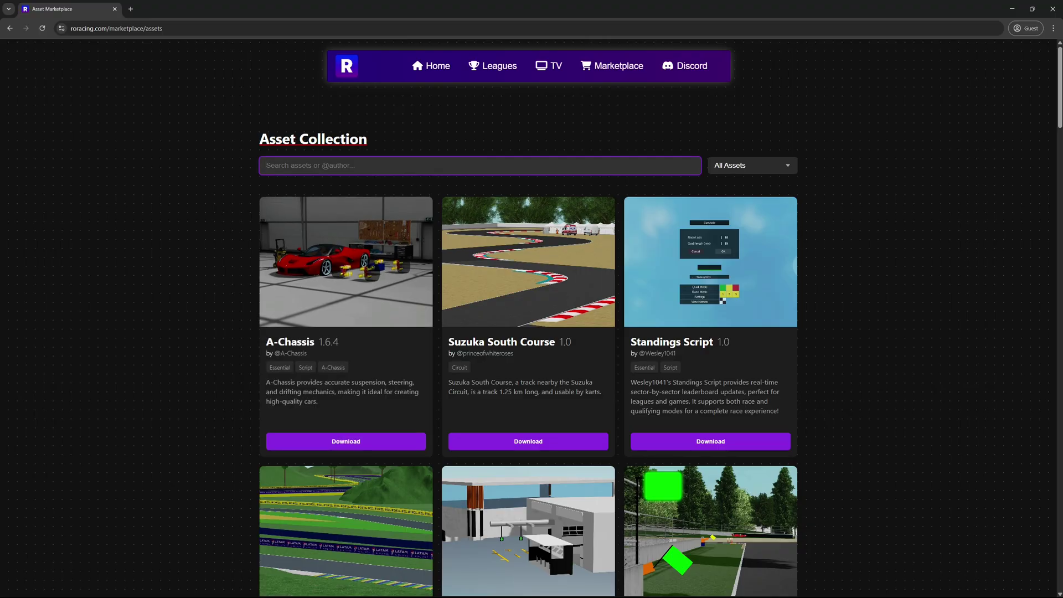
text(@FORTUNE)
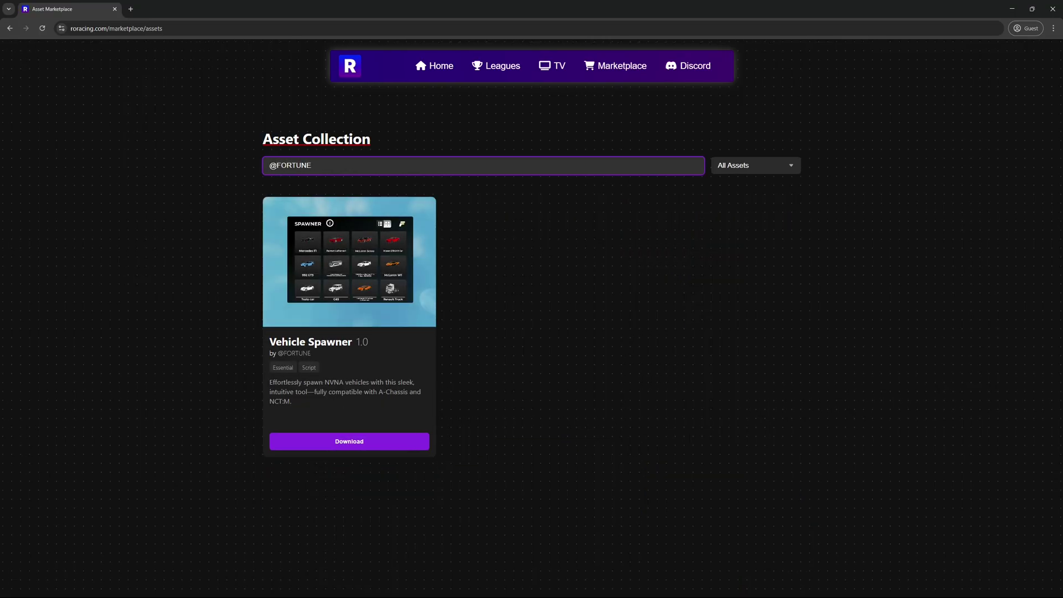
Step: Download the Vehicle Spawner asset as VehicleSpawnerbyFORTUNE (1) to the Downloads folder and open the downloaded archive
click(339, 442)
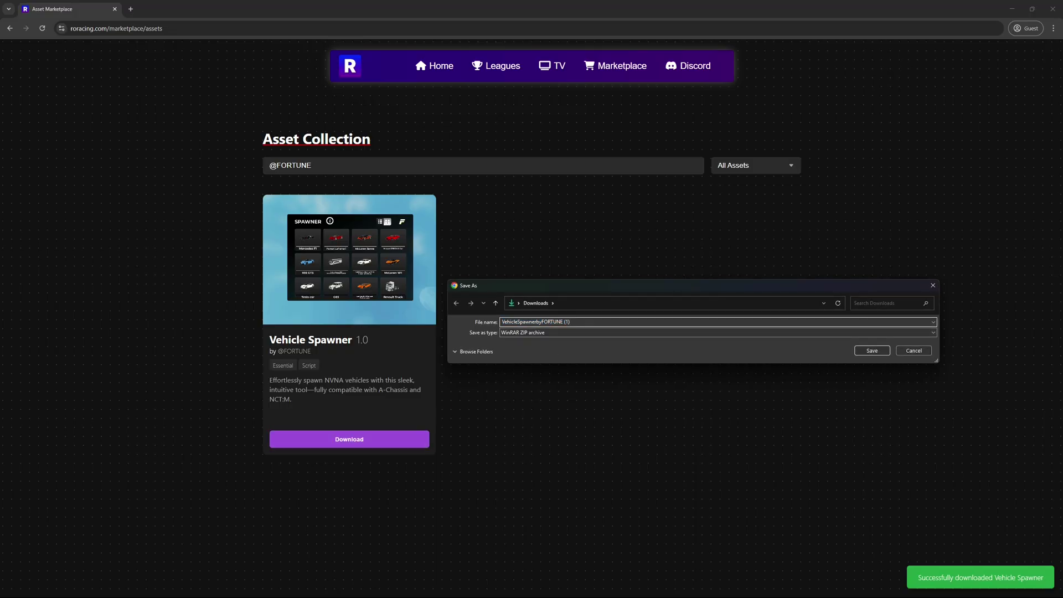
click(871, 352)
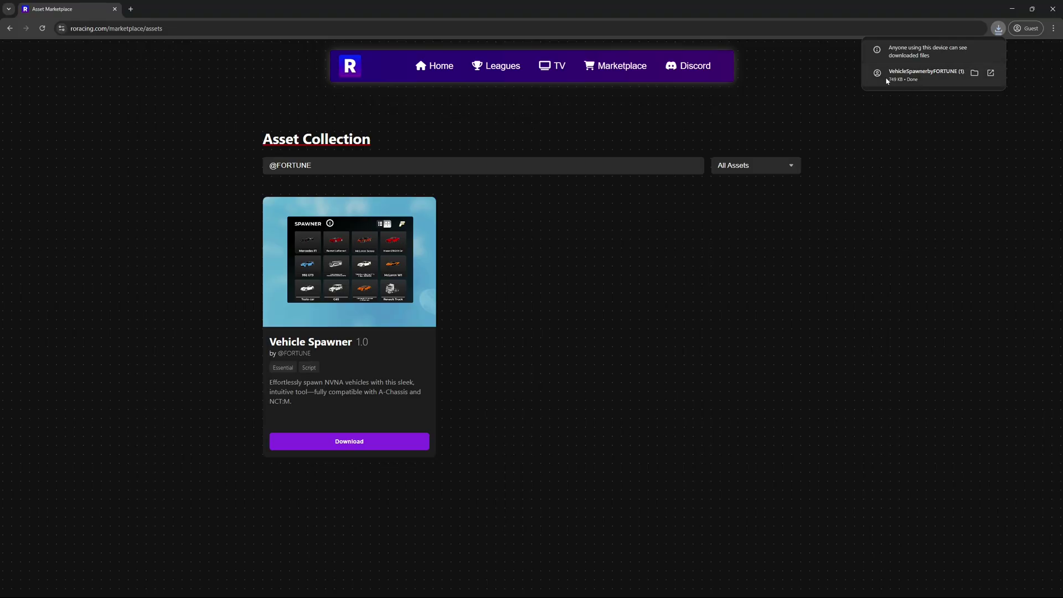
click(953, 74)
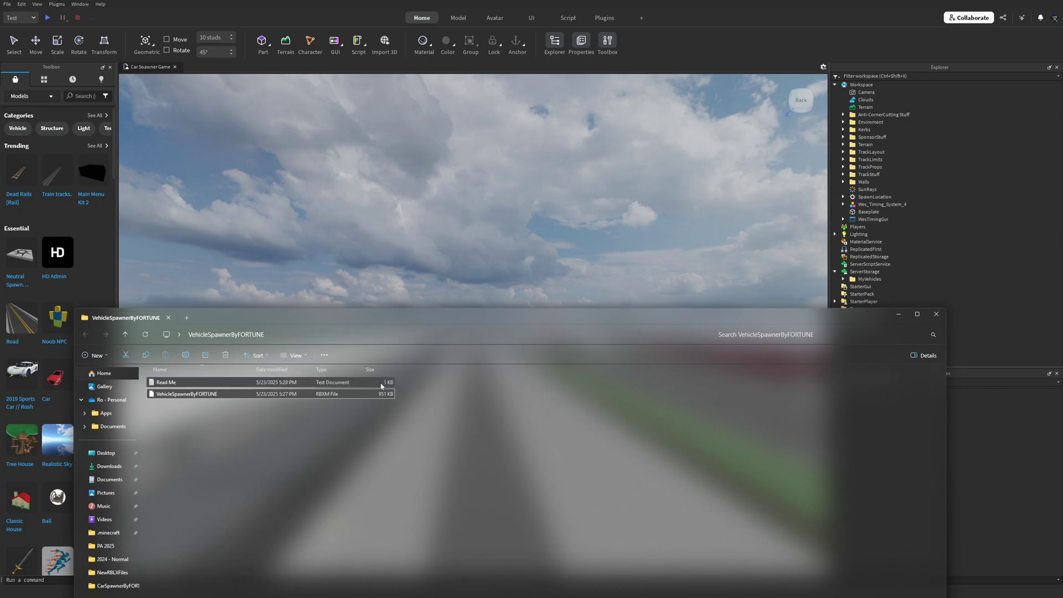
Step: Insert the VehicleSpawnerByFORTUNE model file into the Roblox Studio place and move its four "Place in" folders into the services they name
drag(625, 227, 629, 253)
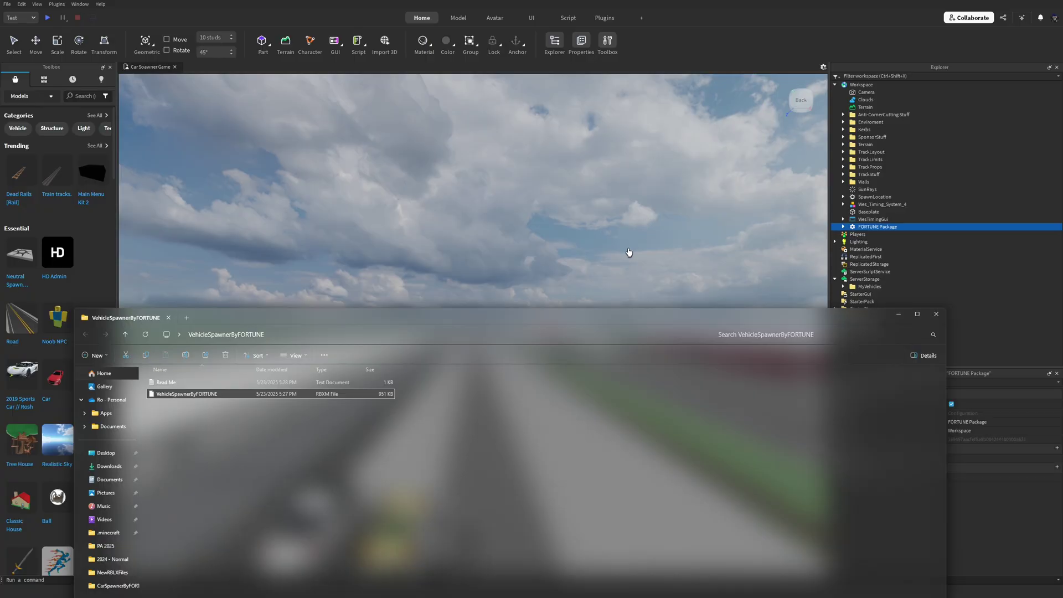
click(843, 226)
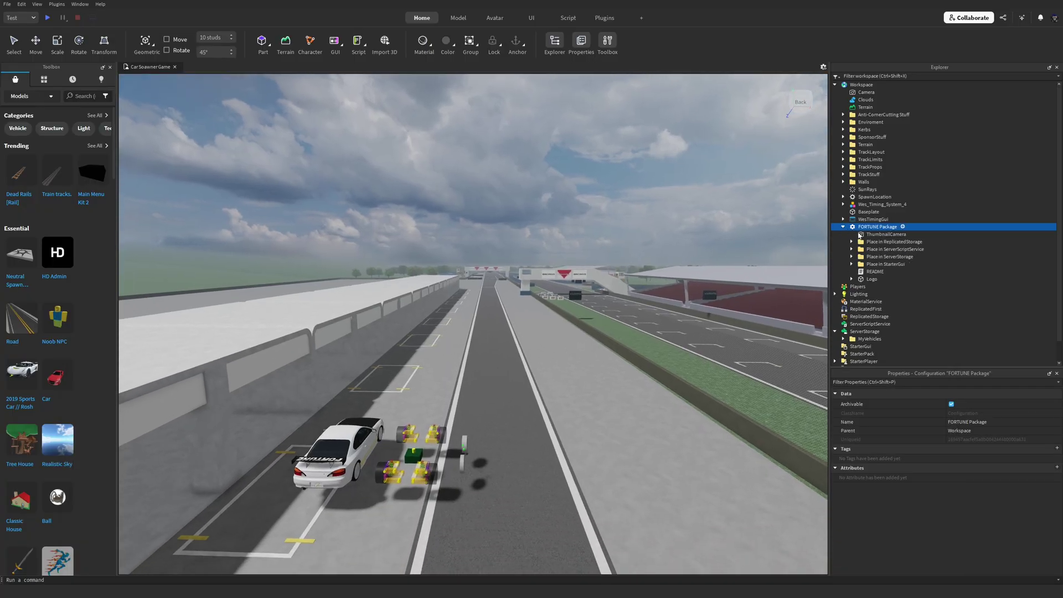
click(892, 241)
drag(889, 242, 865, 347)
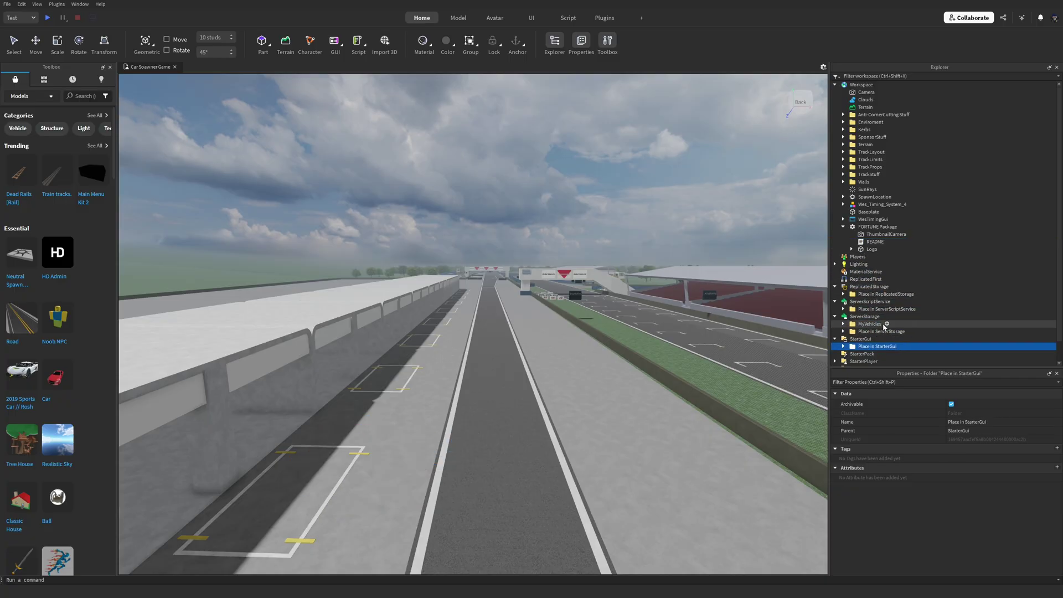
Step: Ungroup the "Place in" folders in ReplicatedStorage, ServerScriptService, ServerStorage and StarterGui, and clear the selection
ctrl+click(880, 331)
ctrl+click(879, 310)
ctrl+click(884, 296)
right_click(884, 296)
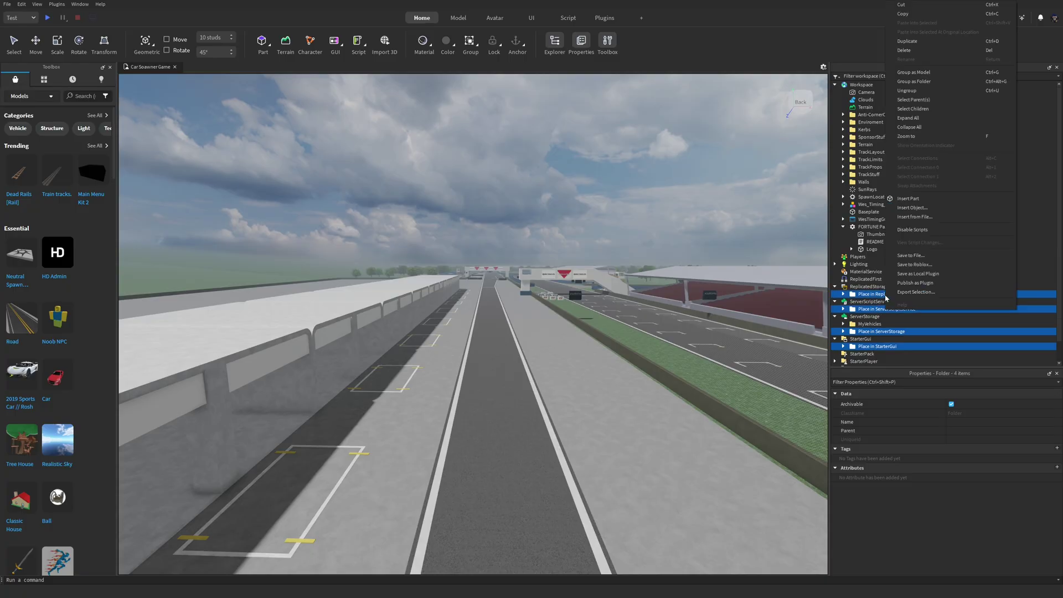
click(920, 91)
scroll(918, 167, down, 2)
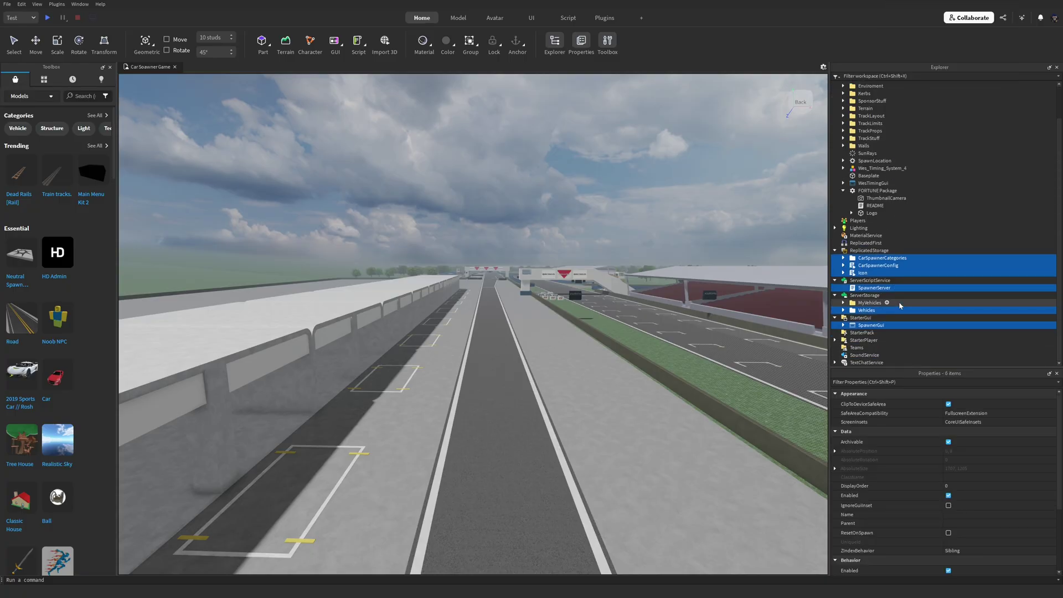
click(893, 236)
ctrl+click(896, 237)
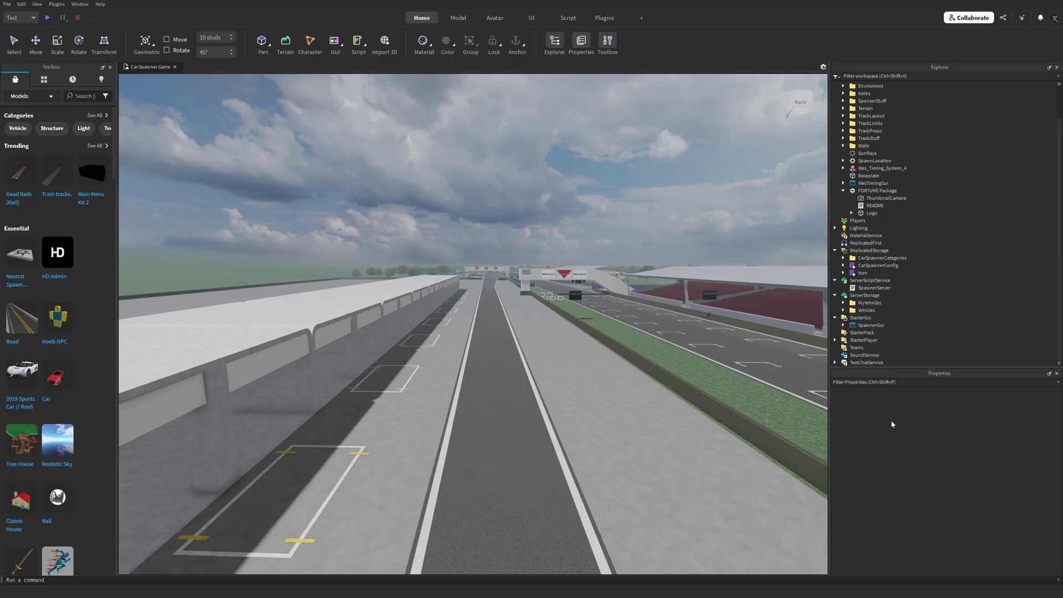
Step: Delete the sample vehicles, including A-Chassis 6C by Novena, from the Vehicles folder in ServerStorage
click(845, 311)
click(898, 320)
key(Delete)
click(898, 324)
key(Delete)
click(897, 319)
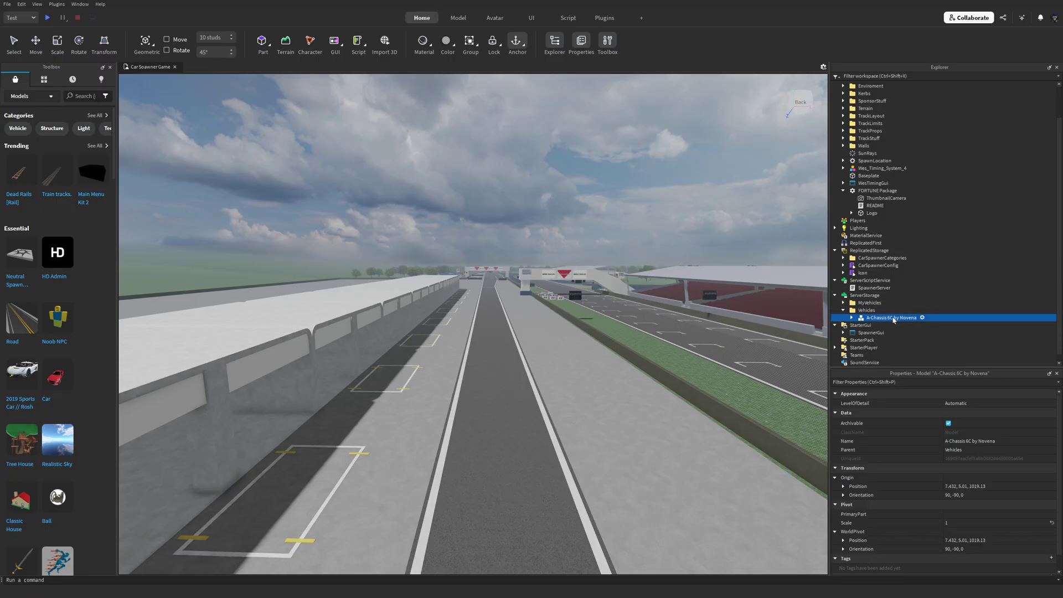
key(Delete)
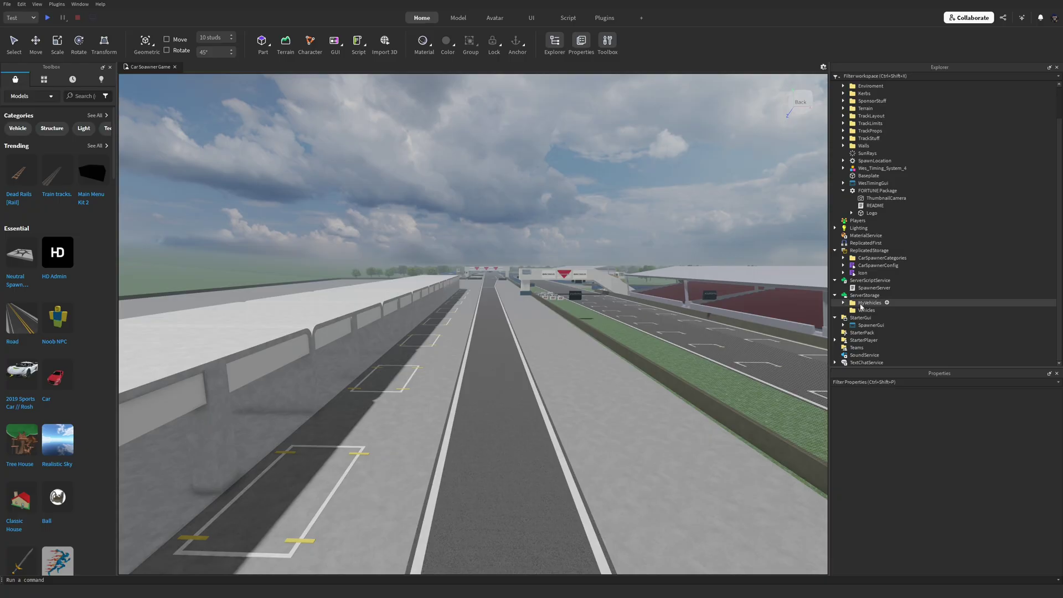
Step: Move the MyVehicles folder into the Vehicles folder in ServerStorage
drag(864, 304, 866, 311)
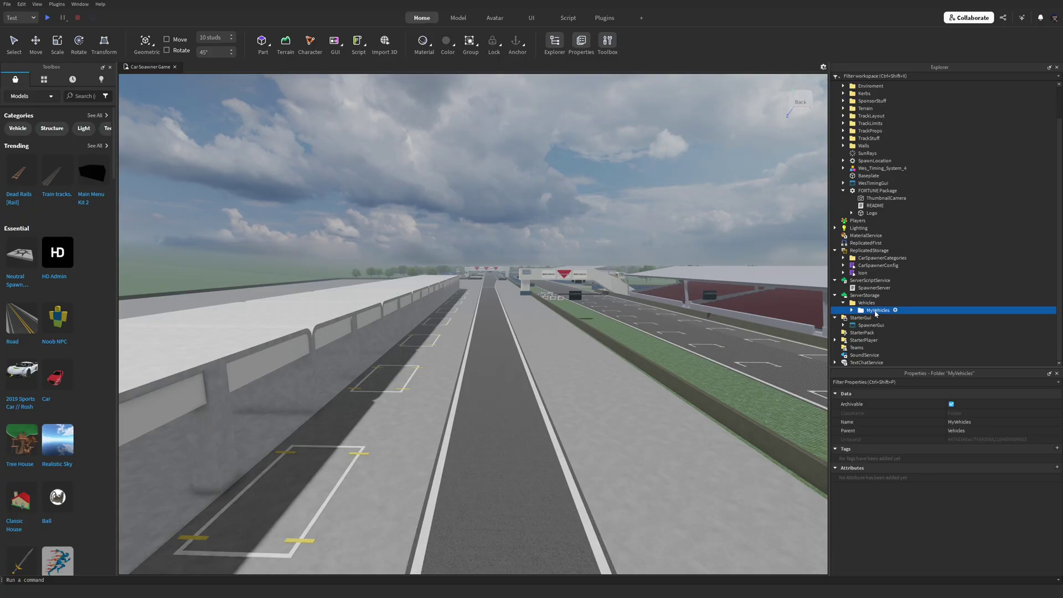
Step: Ungroup the MyVehicles folder so its car models sit directly in the Vehicles folder, and select the Vehicles folder
right_click(876, 314)
click(908, 90)
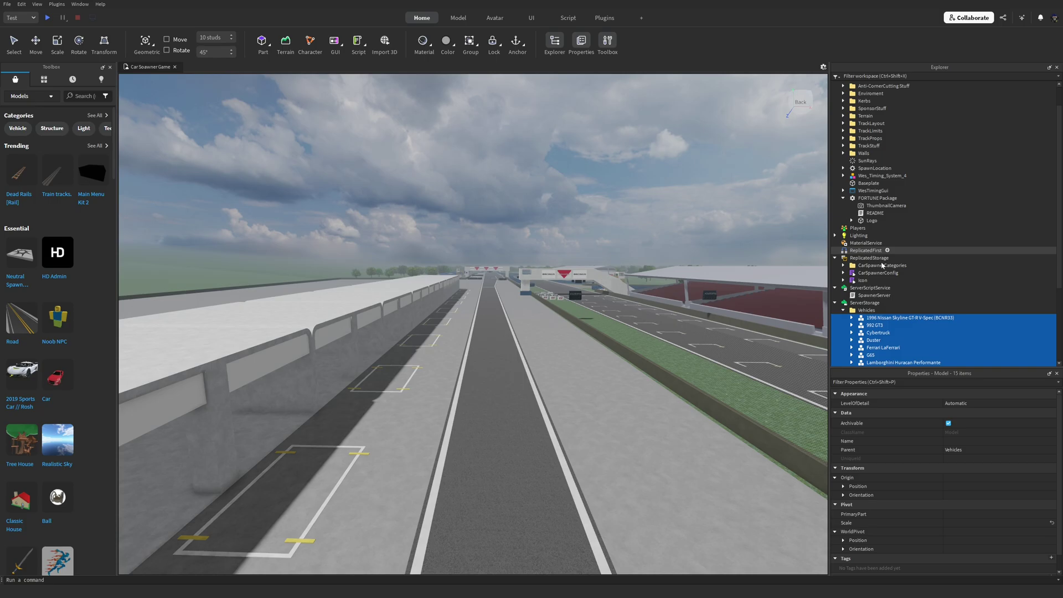
scroll(881, 299, down, 2)
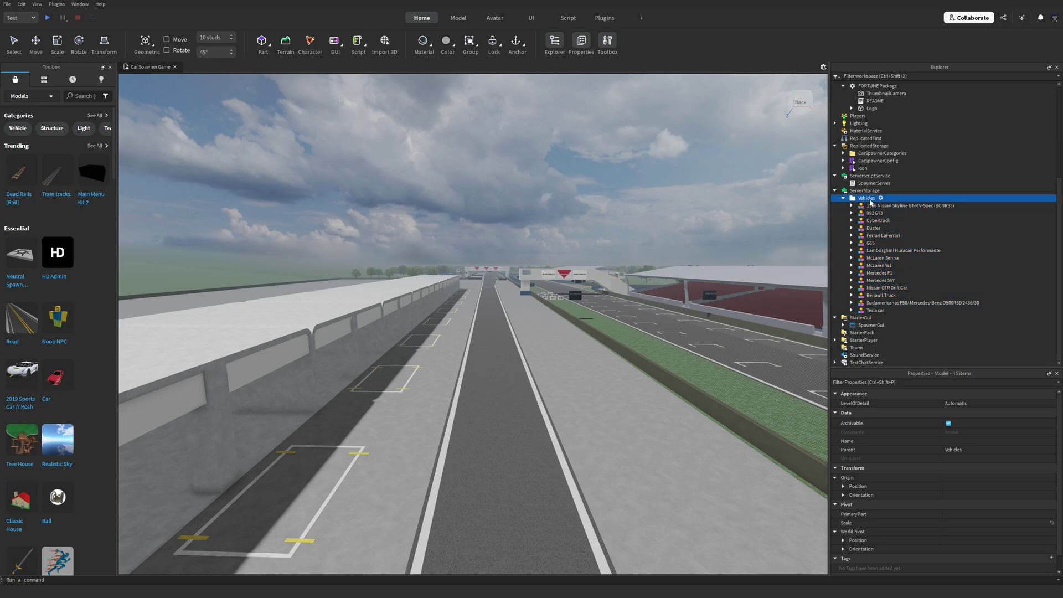
click(868, 199)
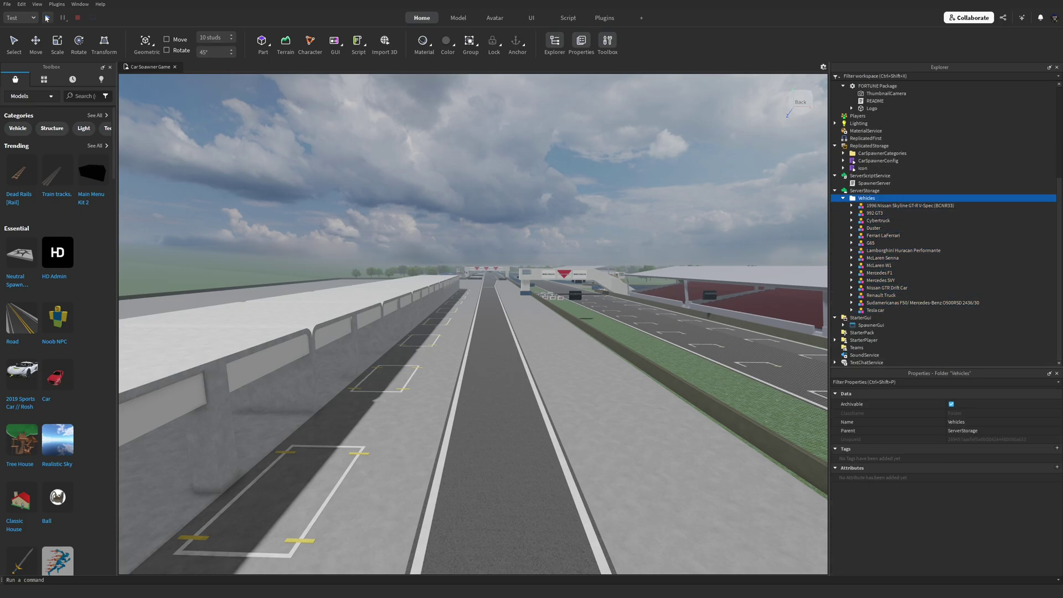
Step: Playtest the place, open the car spawner and choose the Lamborghini Huracan Performante
click(46, 17)
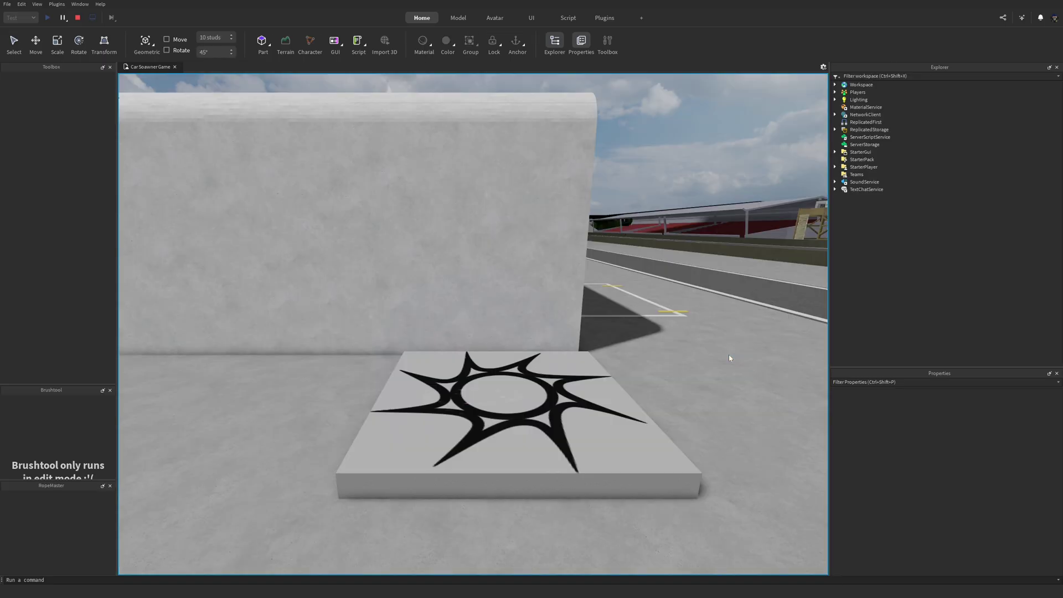
click(460, 89)
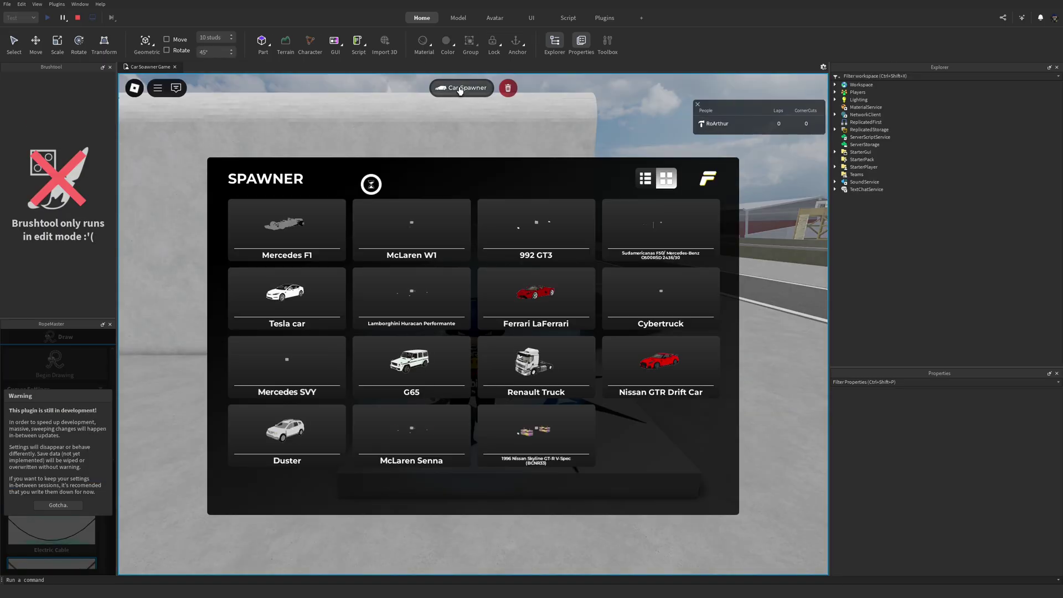
click(411, 296)
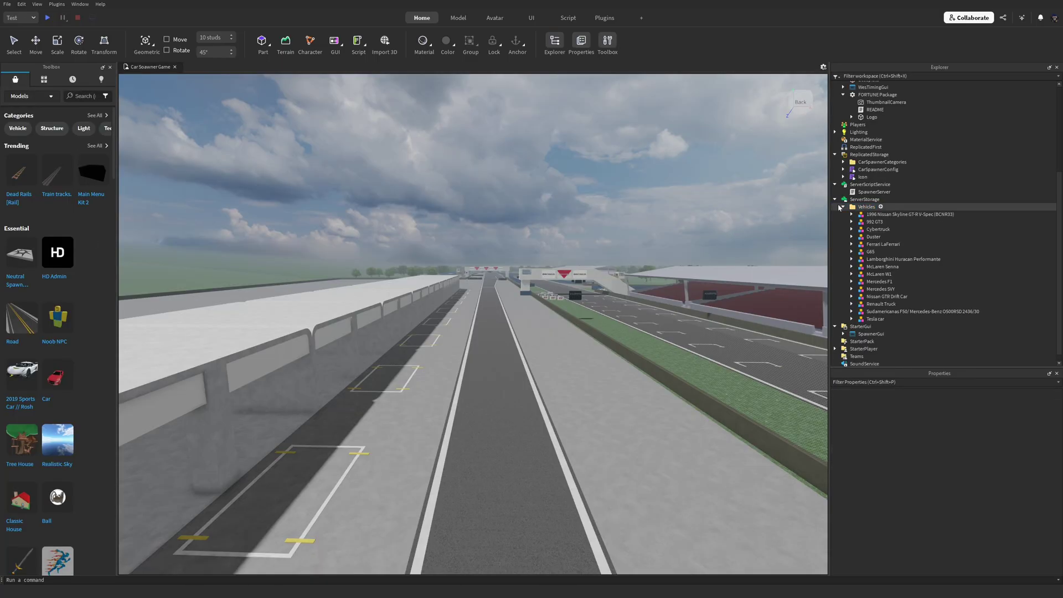
Step: Inspect the FORTUNE [DELETE ME] script in the CarSpawnerCategories folder, close it and delete it
click(840, 208)
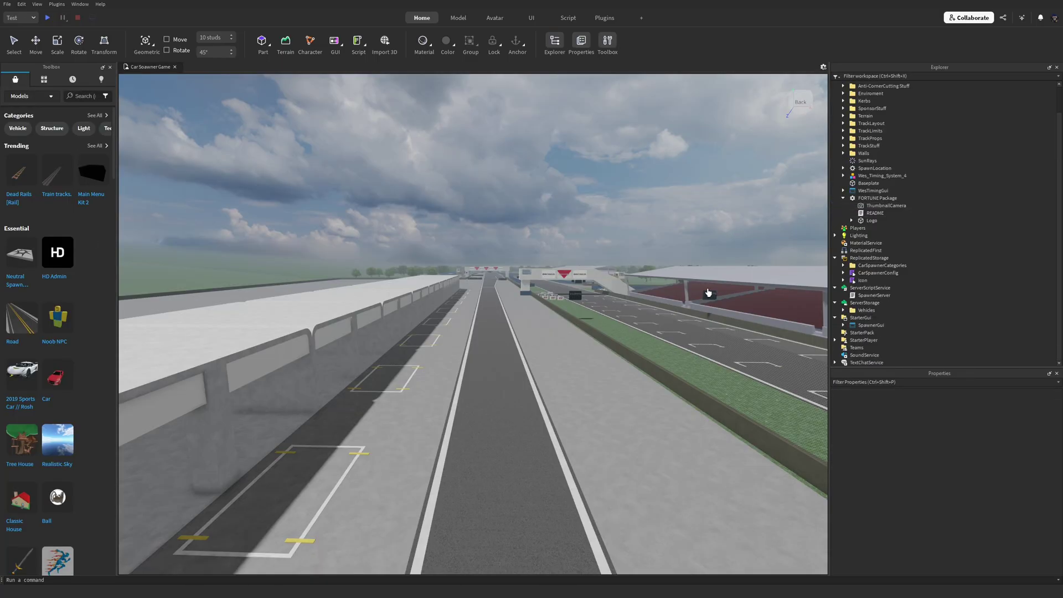
click(843, 265)
double_click(882, 280)
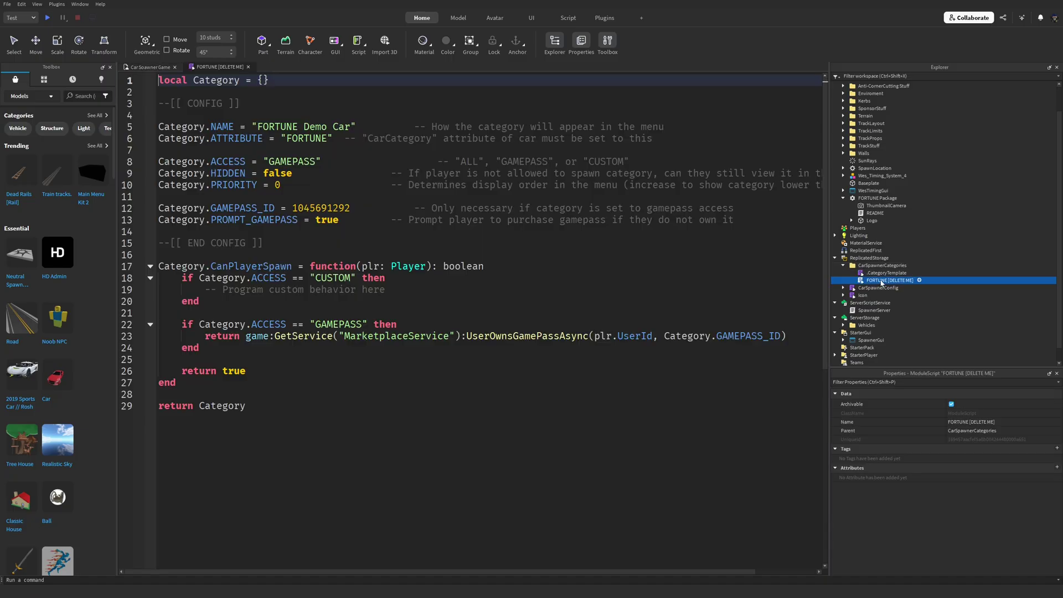
click(248, 66)
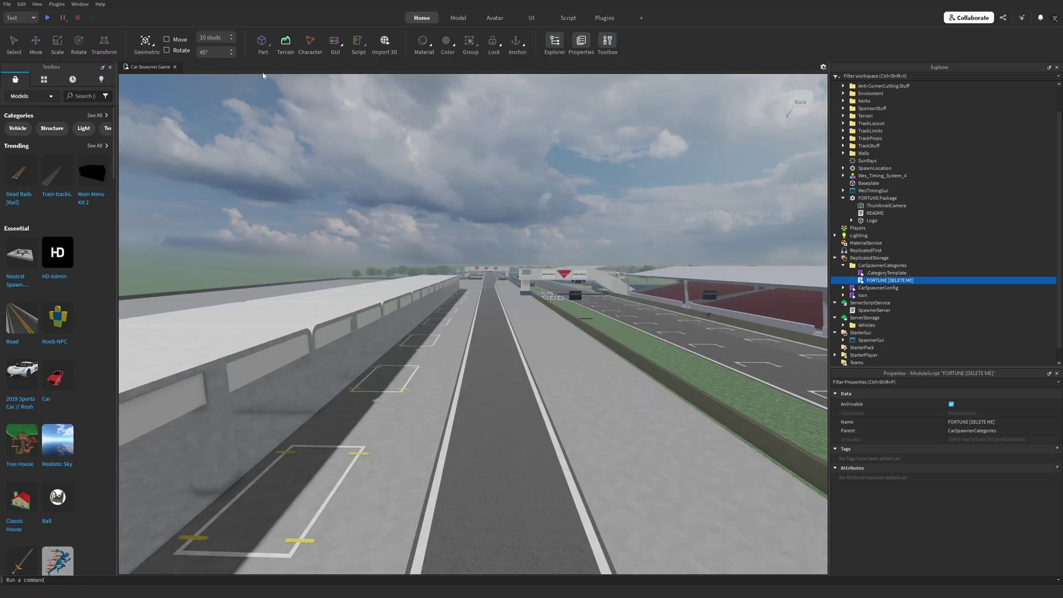
key(Delete)
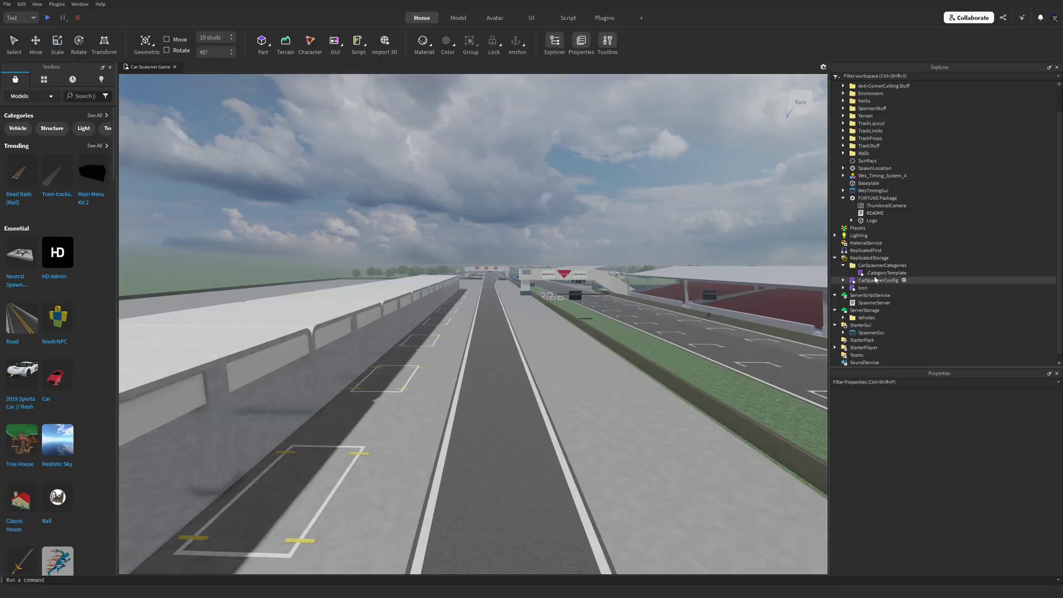
Step: Duplicate the .CategoryTemplate script, rename the copy "Gmaepass Cars" and open it for editing
click(884, 273)
right_click(885, 273)
click(908, 63)
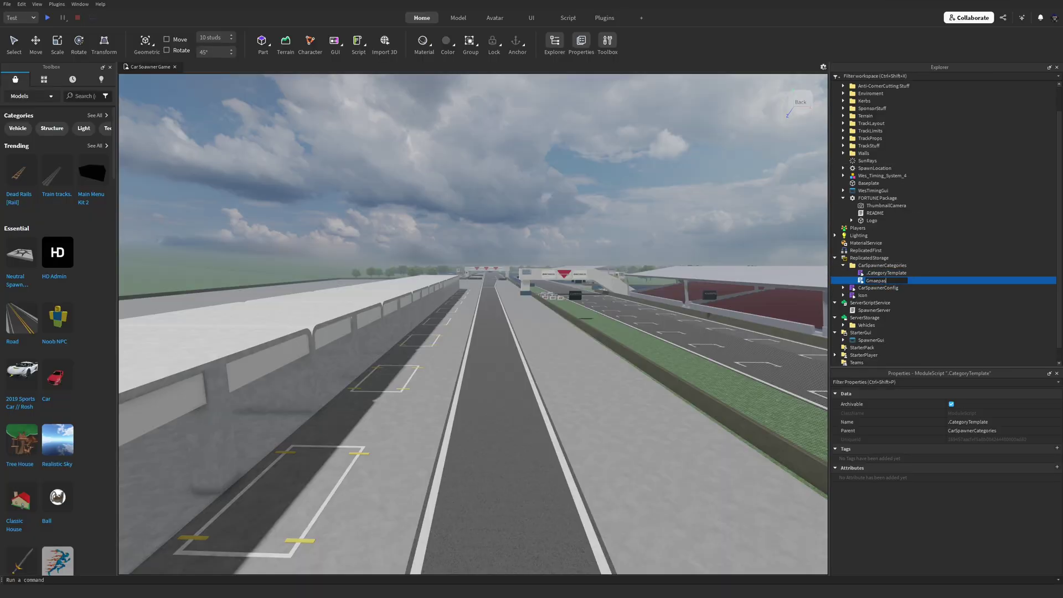
double_click(884, 281)
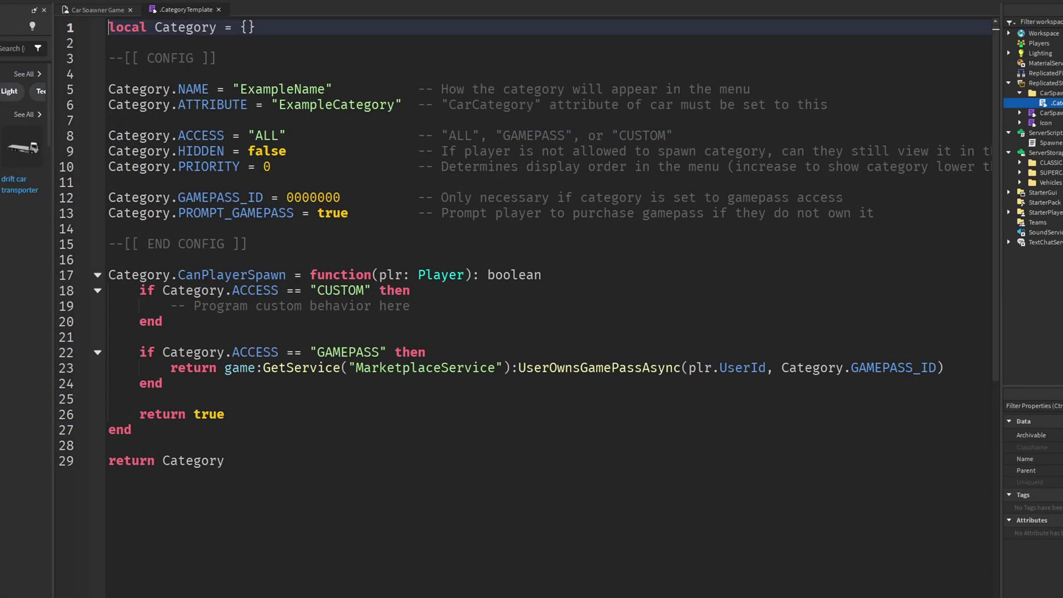
scroll(548, 243, right, 3)
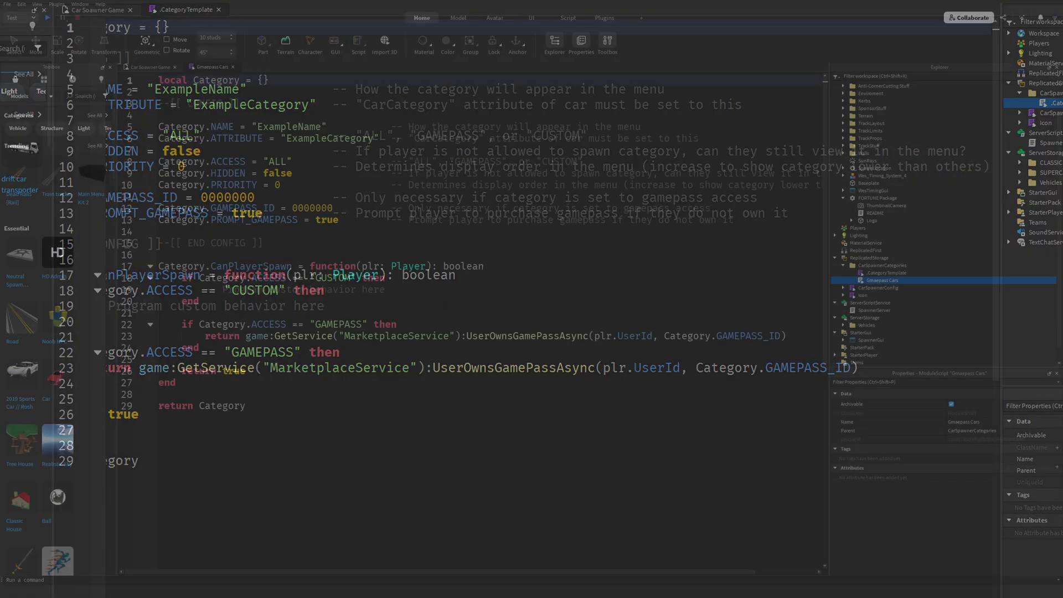
Step: Set Category.NAME to "GamePass Cars" and Category.ATTRIBUTE to "GAMEPASS_CARS" in the new category script
double_click(289, 127)
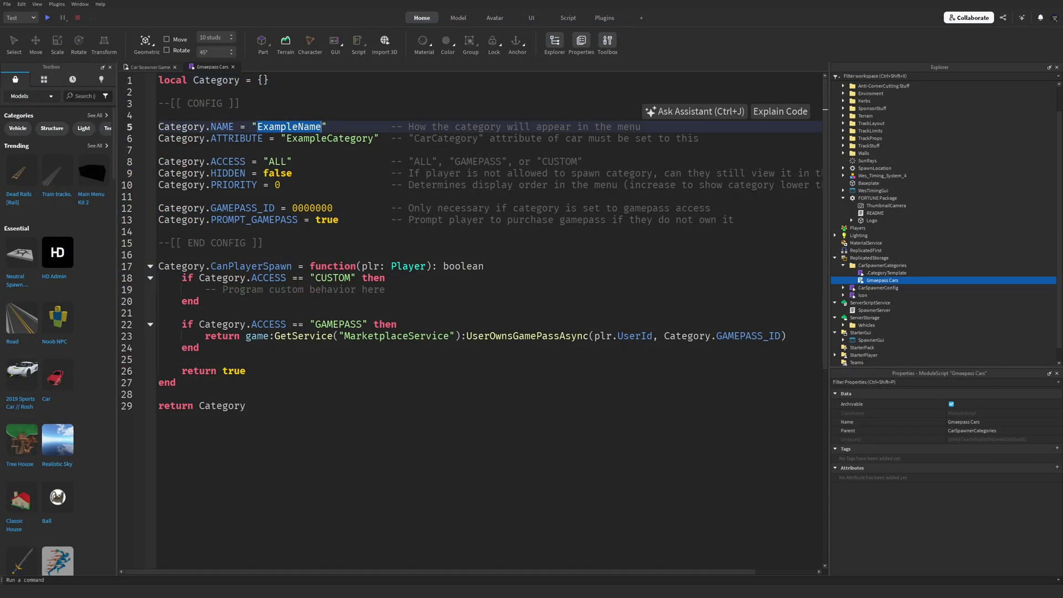
text(Game Pass Cars)
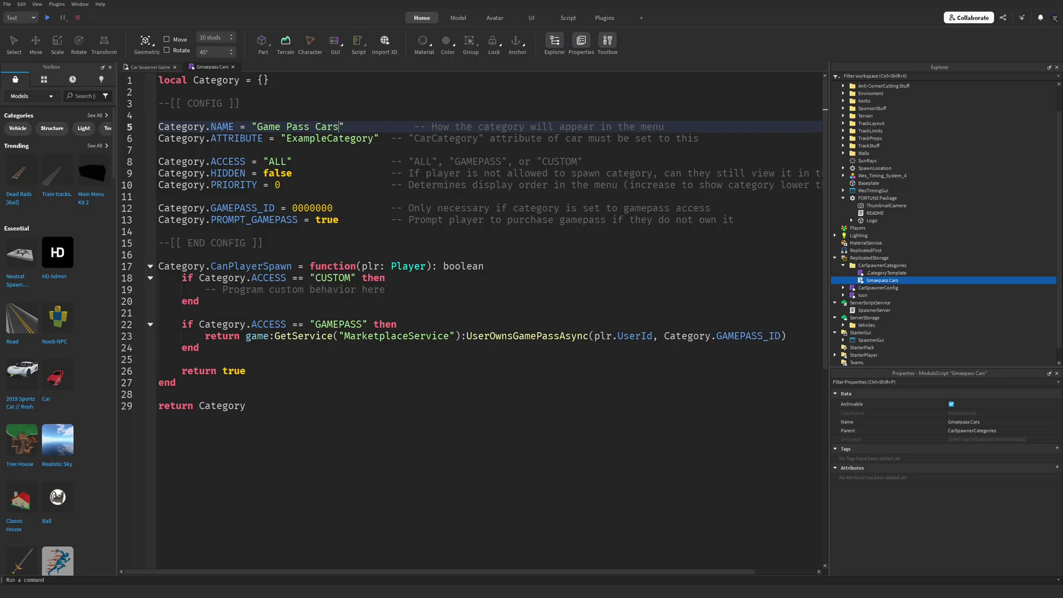
key(BackSpace)
double_click(330, 138)
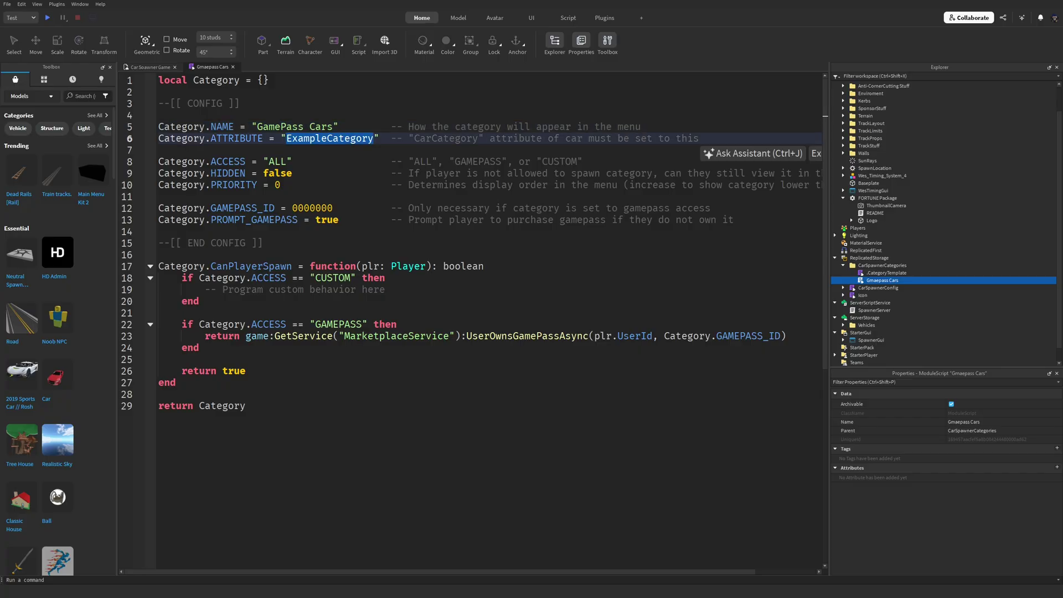
text(GAM)
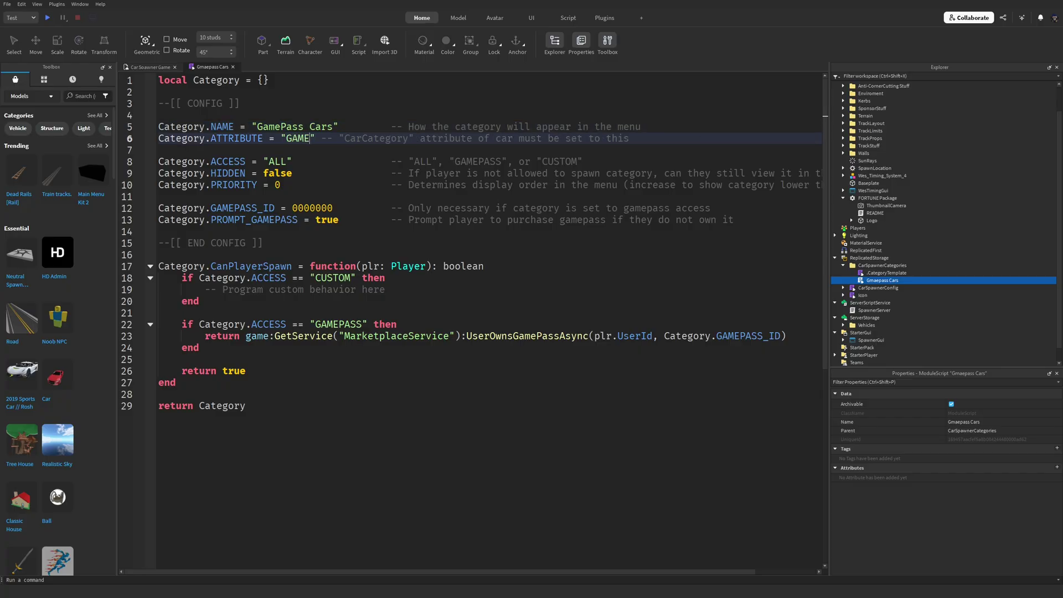
text(EPASS_CA)
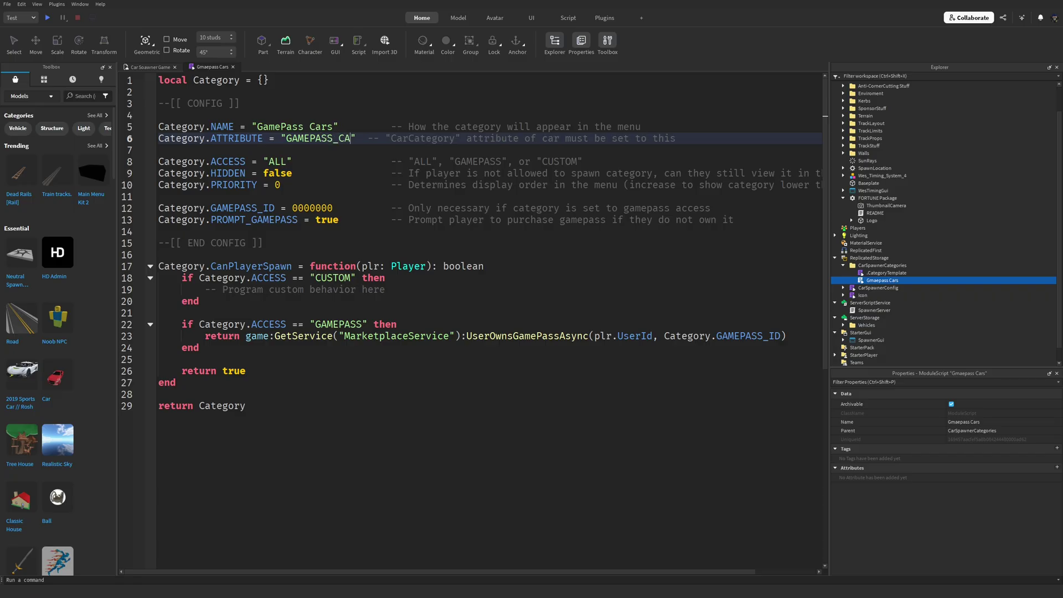
text(RS)
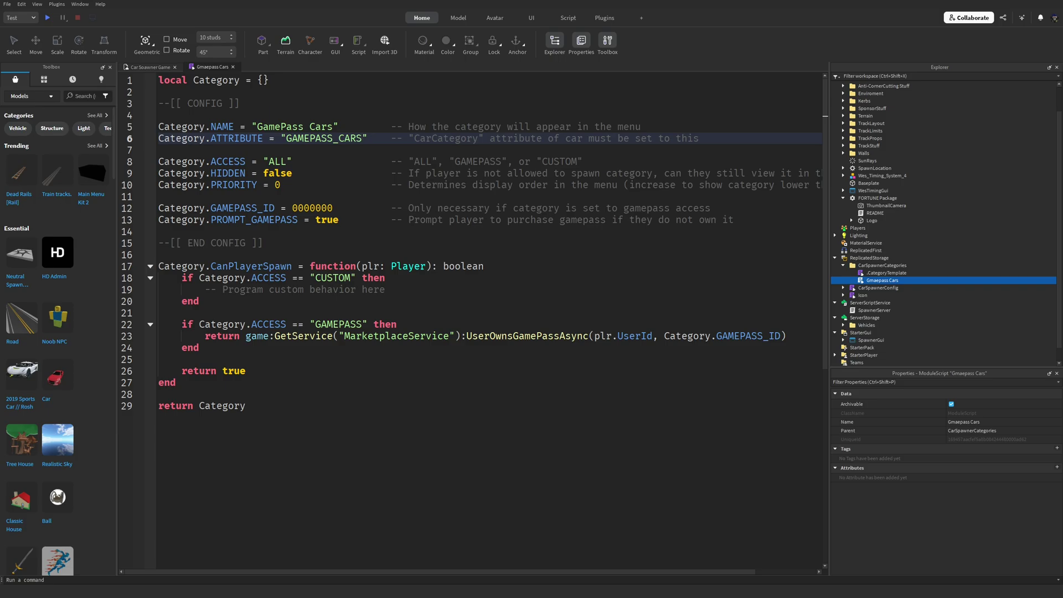
click(281, 161)
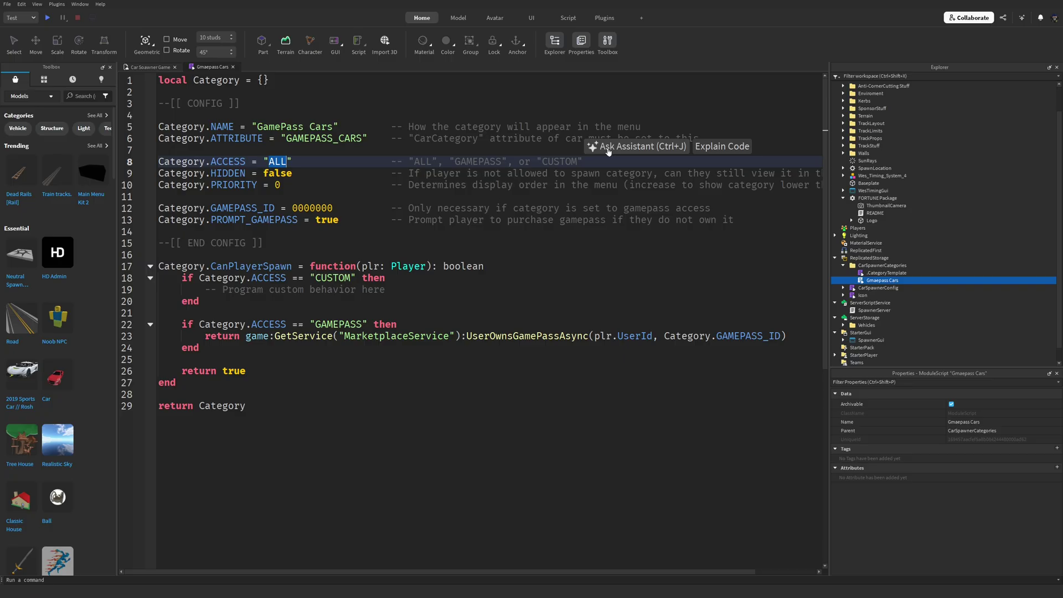
text(GAMEPASS)
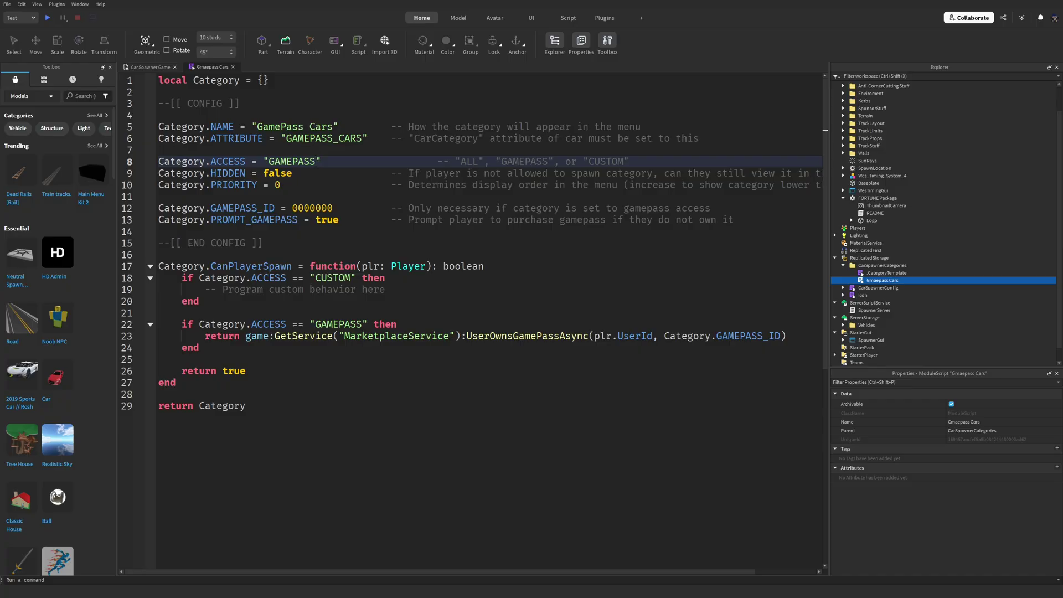
double_click(312, 208)
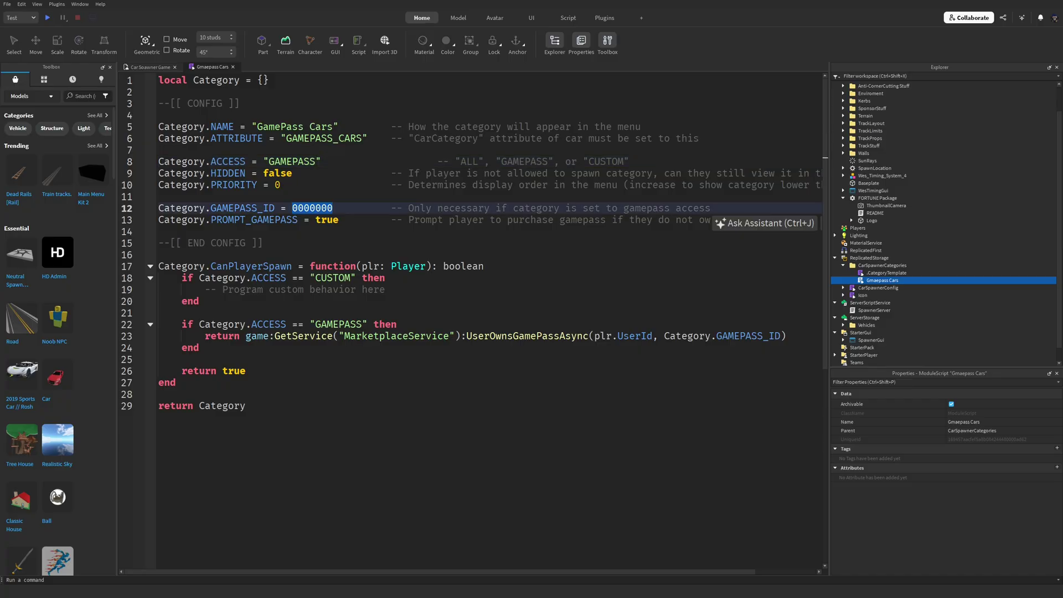
key(ctrl+v)
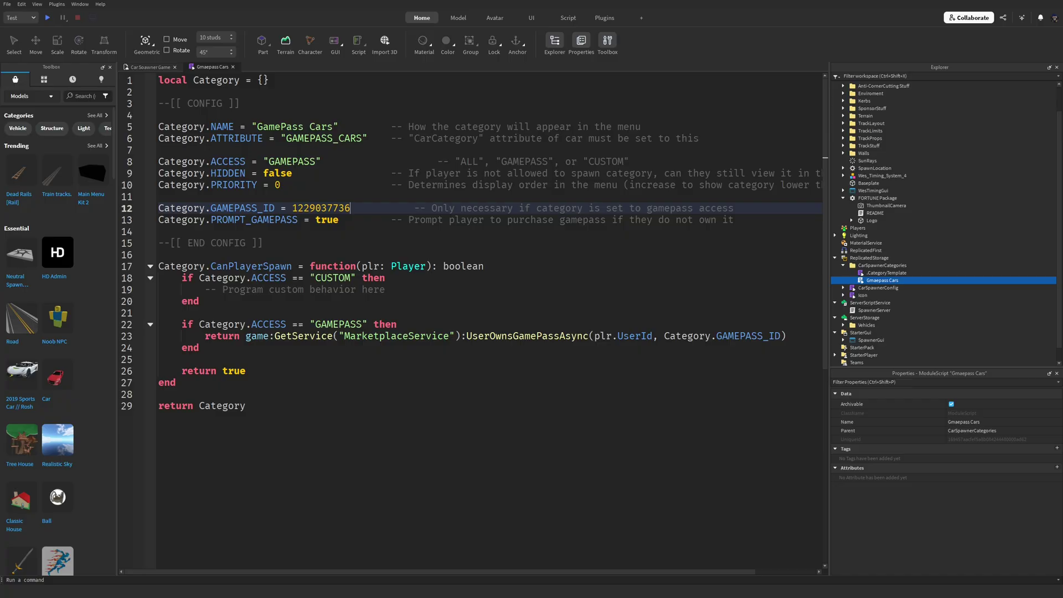
drag(316, 220, 339, 220)
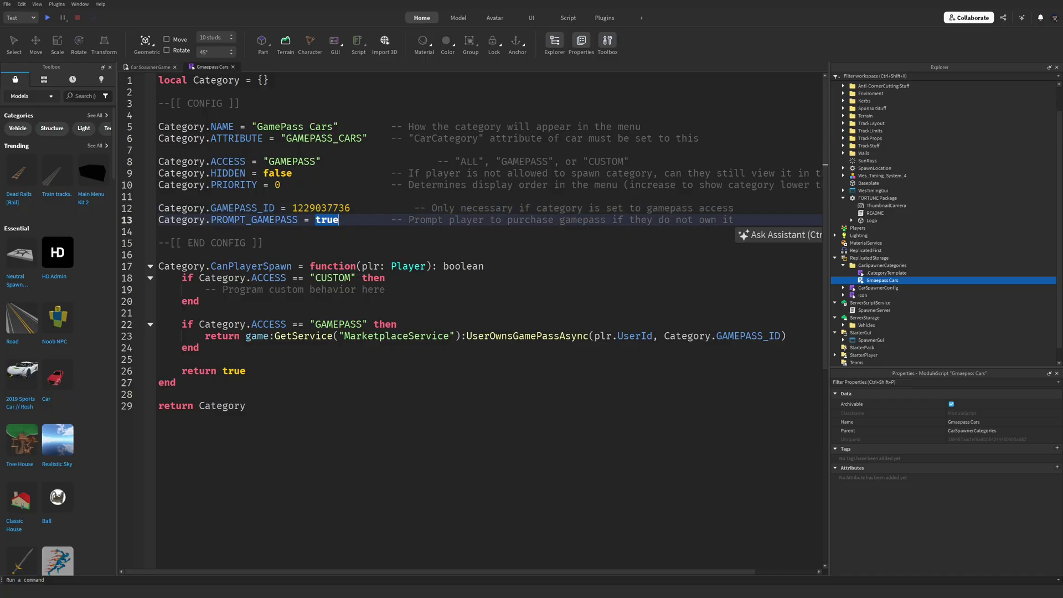
click(386, 290)
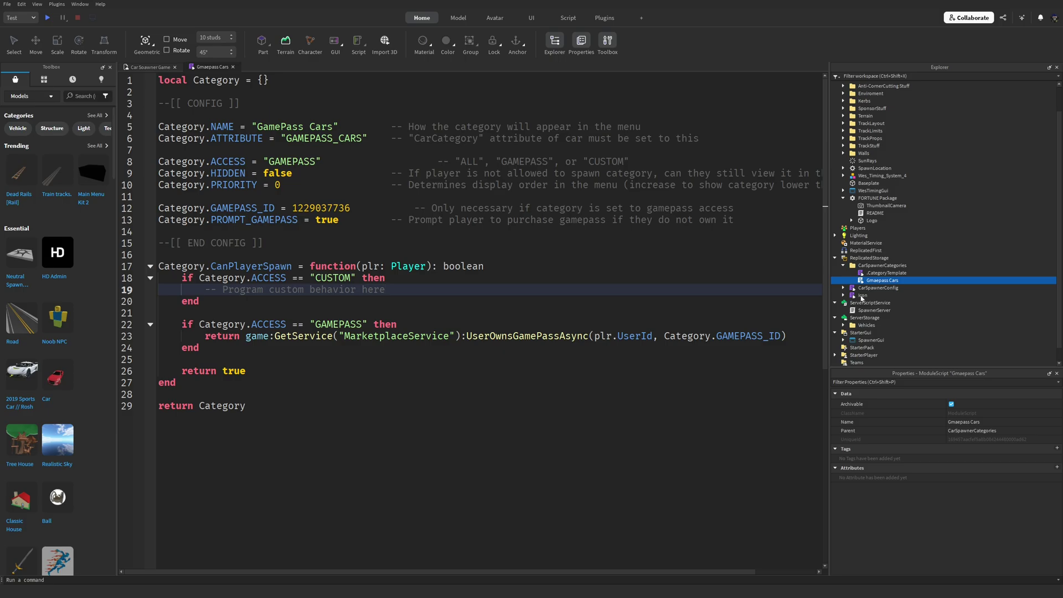
Step: Add a string attribute named CarCategory to the 1996 Nissan Skyline GT-R V-Spec (BCNR33) model in the Vehicles folder
scroll(862, 298, down, 2)
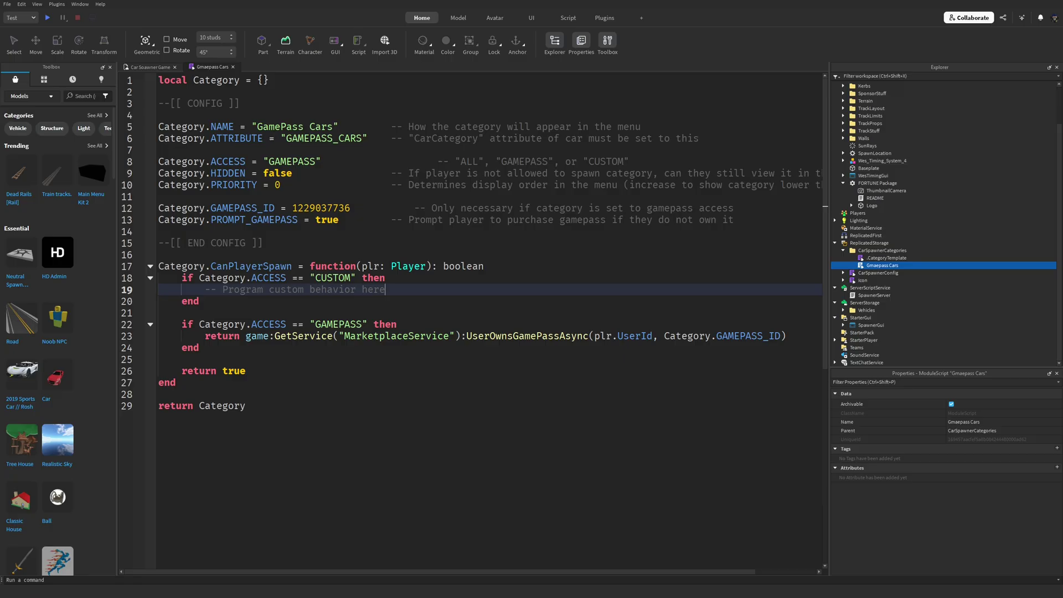
click(148, 67)
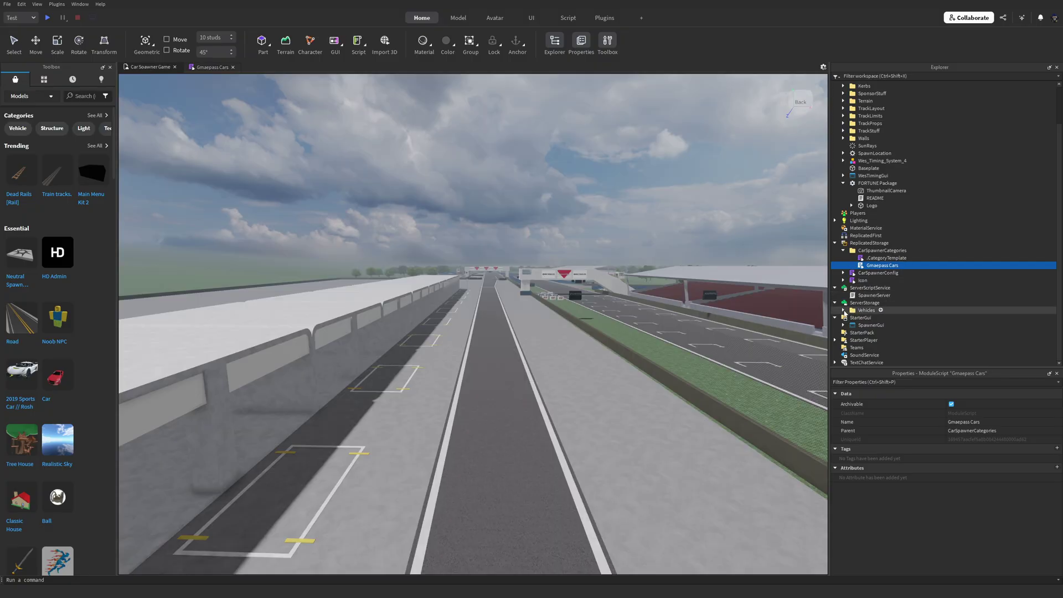
click(843, 311)
scroll(889, 285, down, 2)
click(906, 275)
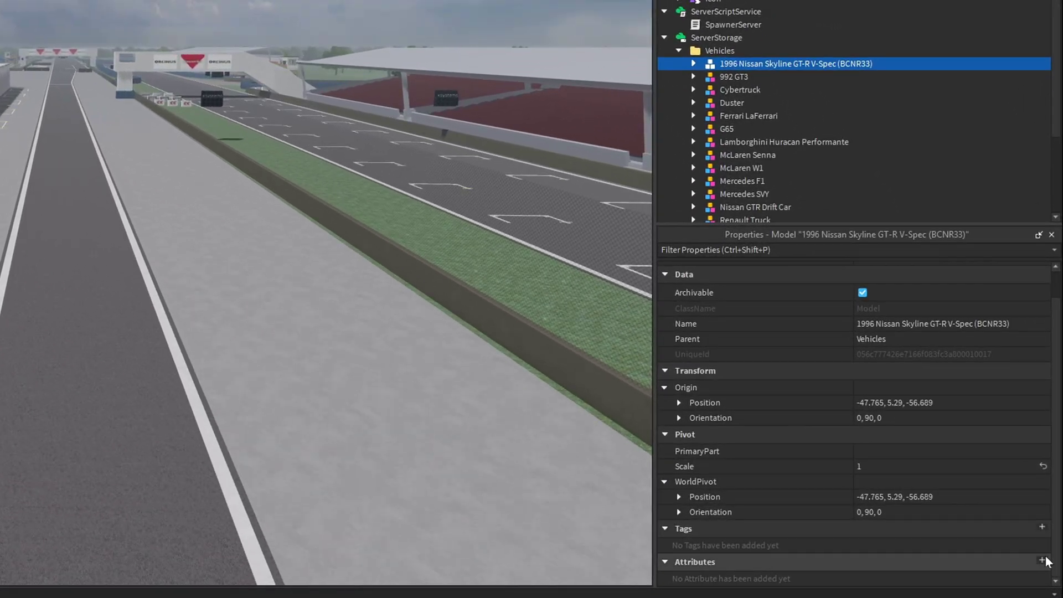
click(1042, 560)
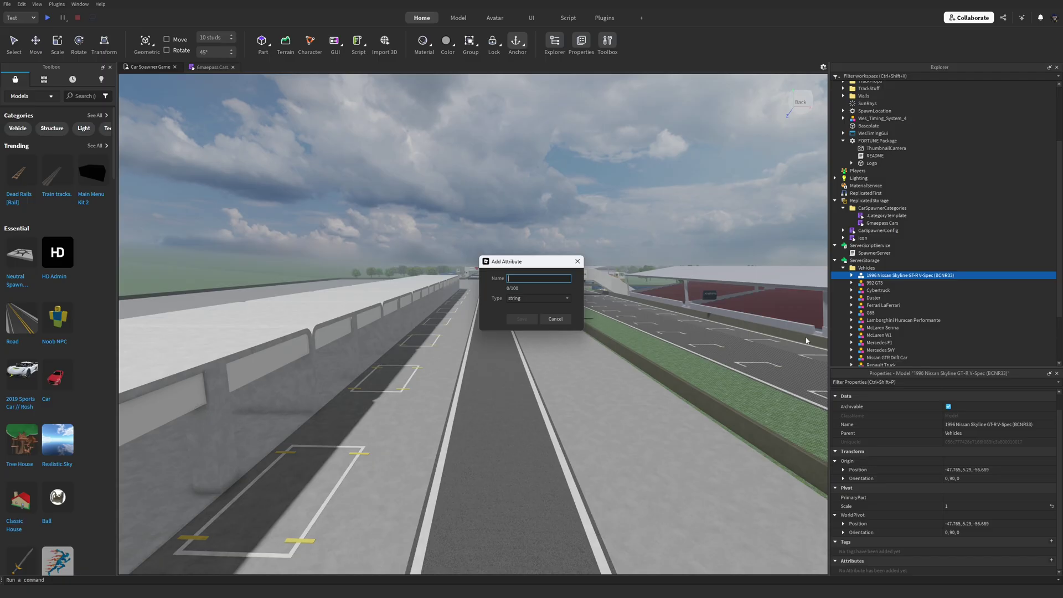
text(CarCategory)
key(Return)
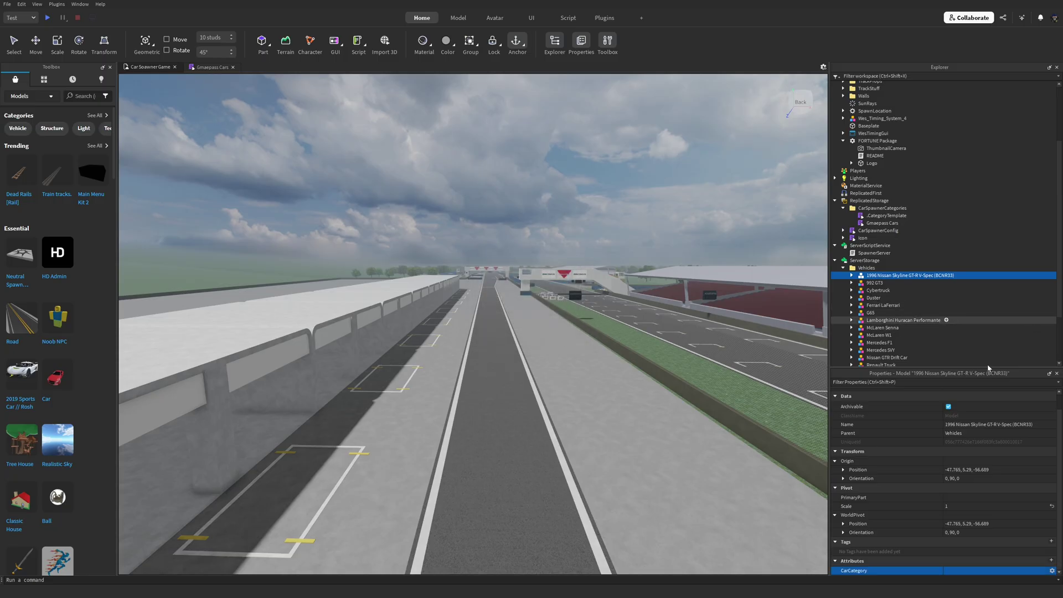
Step: Set the Skyline model's CarCategory attribute to GAMEPASS_CARS
click(1011, 574)
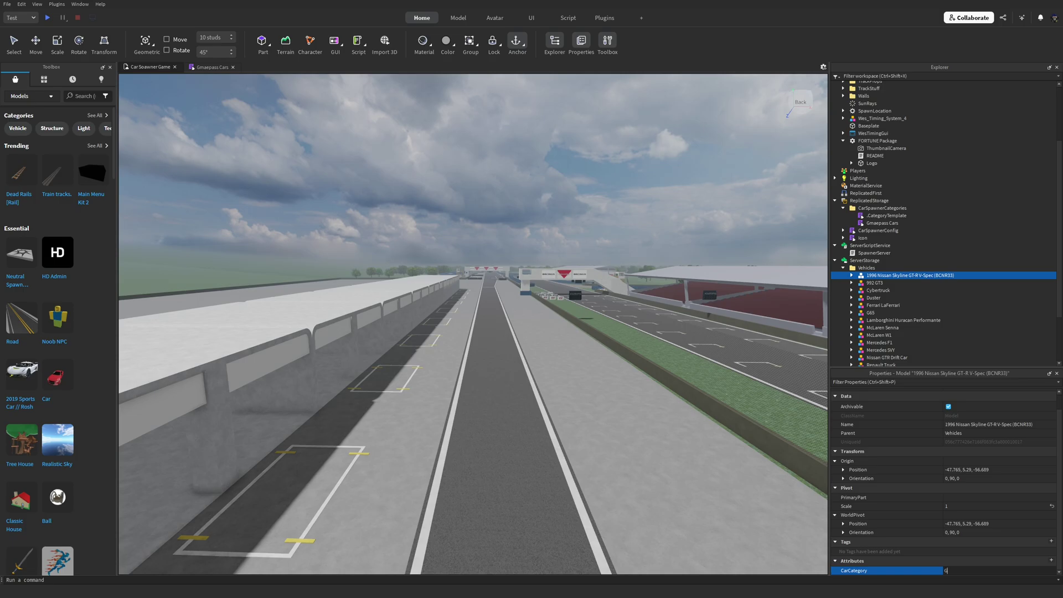
text(GAMEPASS_CARS)
key(Return)
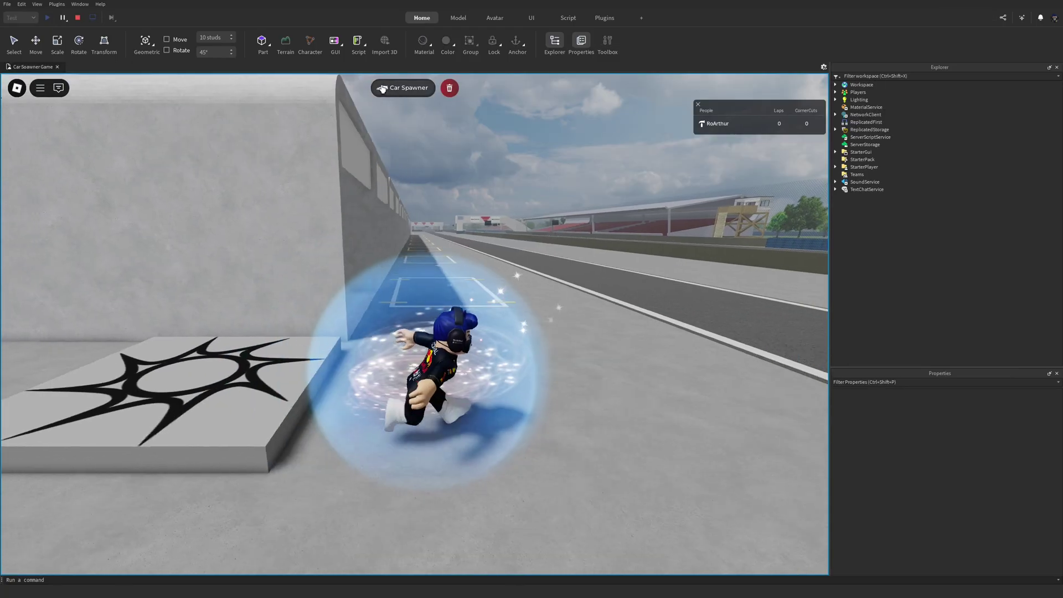
Step: Try to spawn the 1996 Nissan Skyline from GamePass Cars in the playtest and accept the test purchase of "GamePass Car Pack"
click(404, 87)
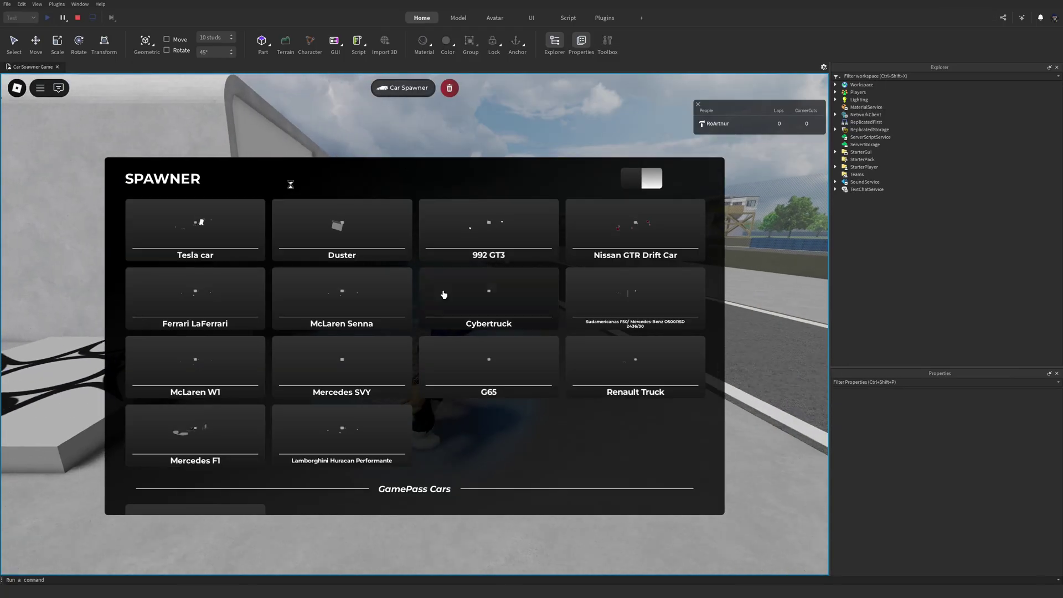
scroll(289, 476, down, 3)
click(199, 472)
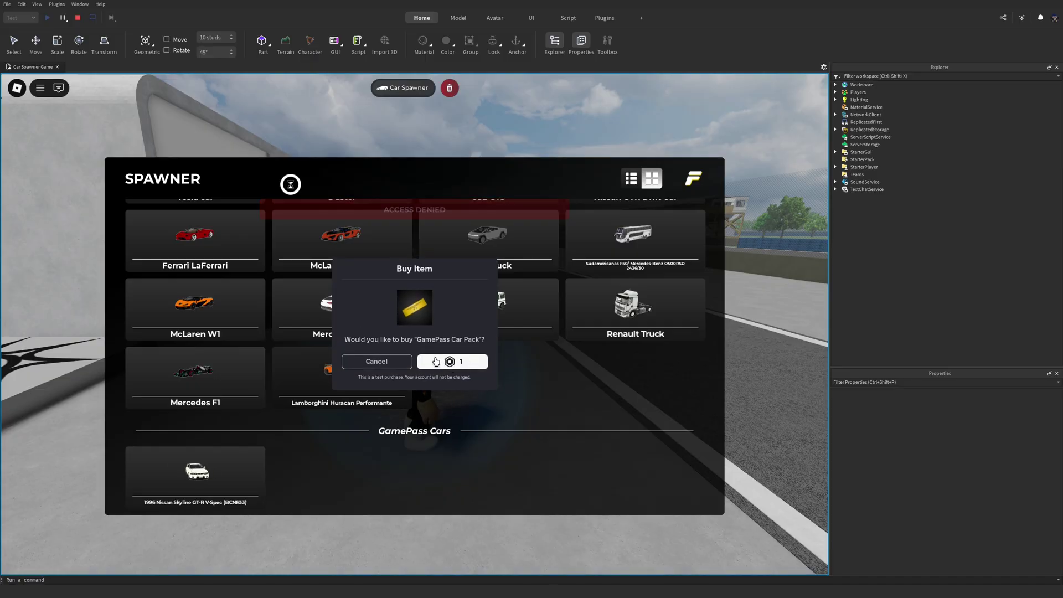
click(464, 366)
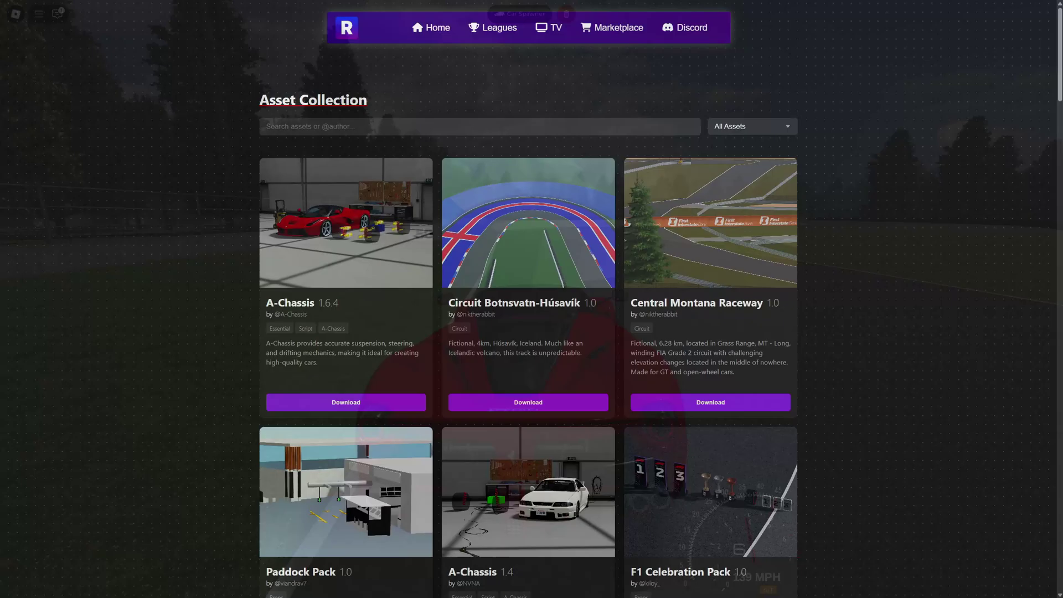
Step: Browse the Asset Collection on the RoRacing website
scroll(532, 299, down, 2)
scroll(532, 300, down, 12)
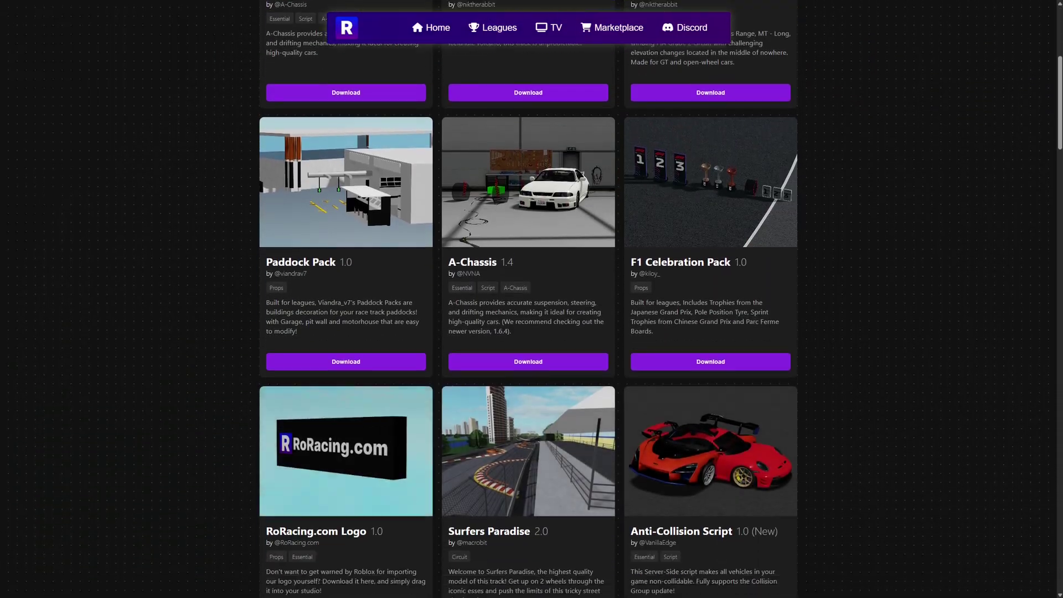
scroll(532, 299, down, 17)
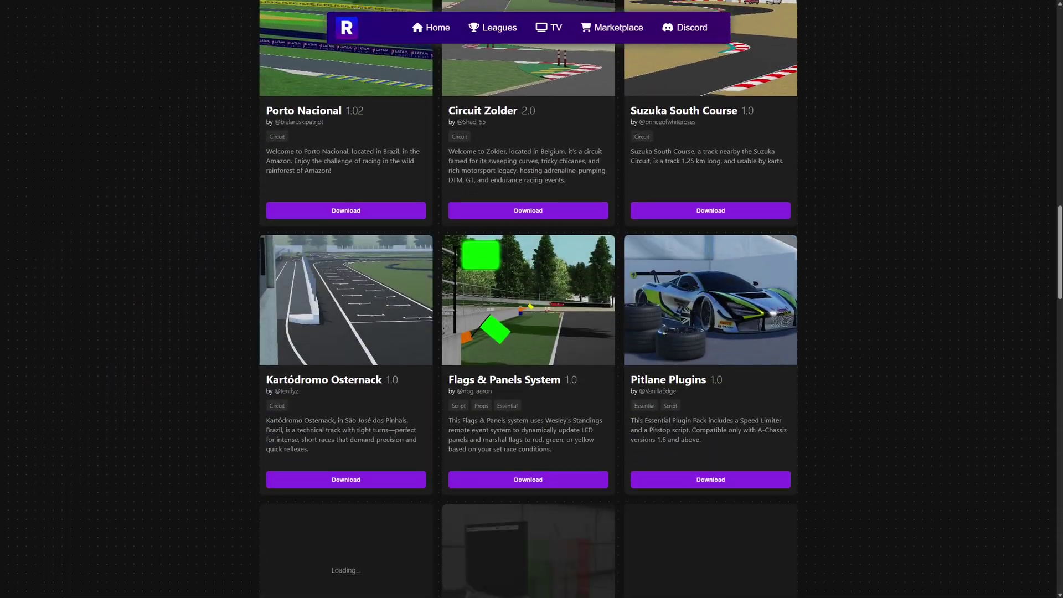
scroll(532, 299, down, 17)
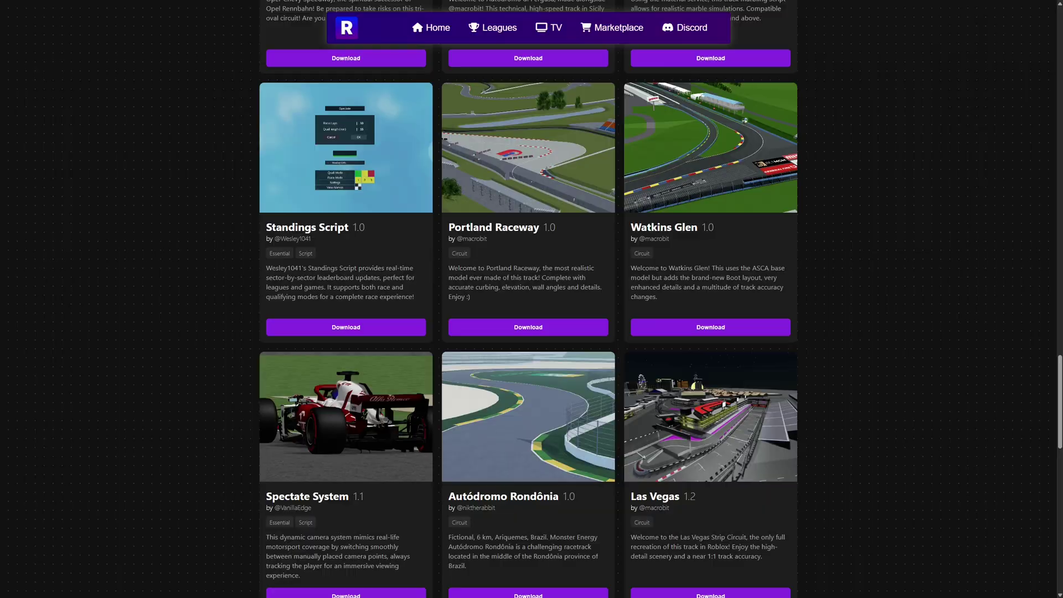
scroll(531, 300, down, 4)
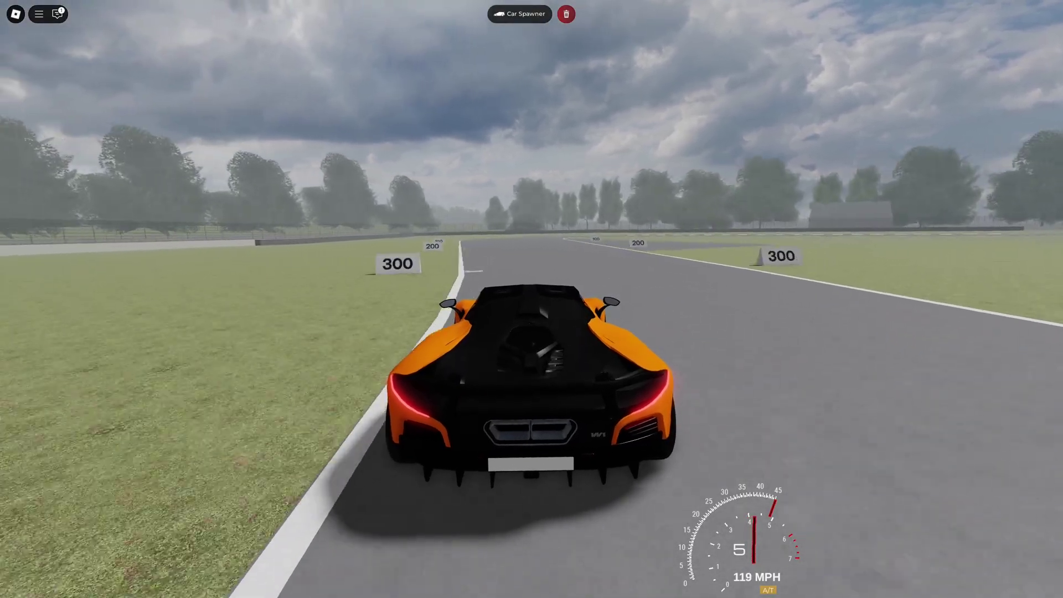
key(s)
key(d)
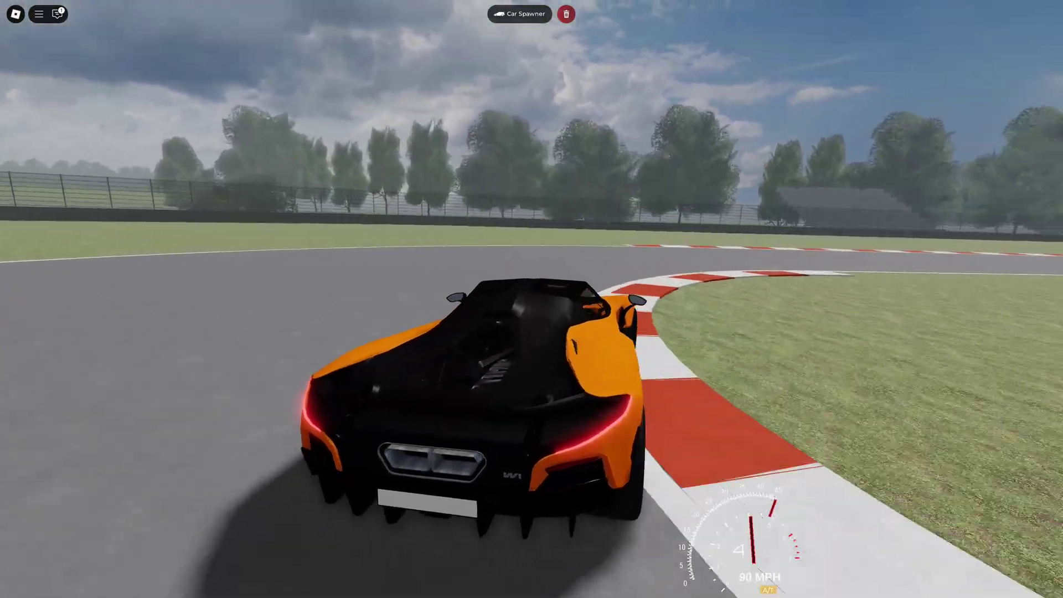